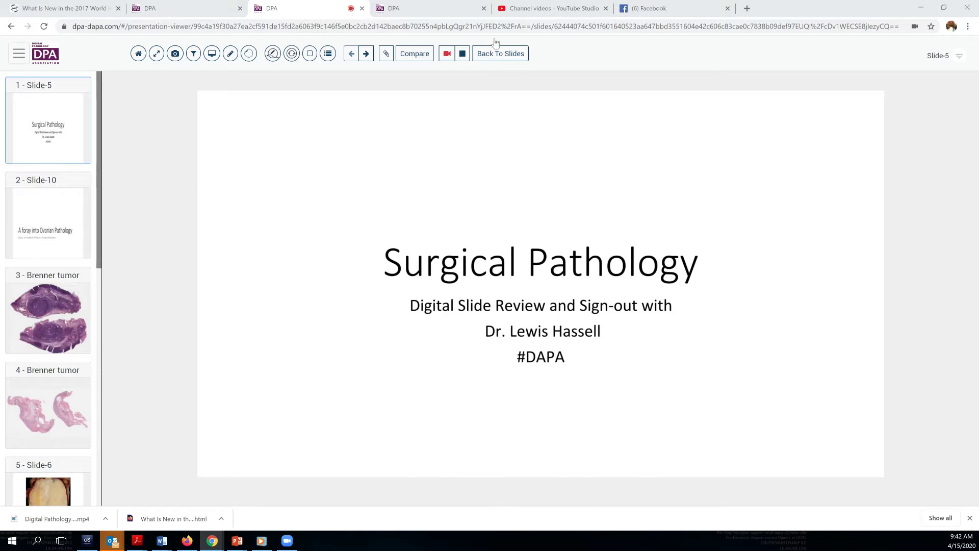
Step: Advance to the 'A foray into Ovarian Pathology' Case 1 title slide
{"action": "left_click", "coordinate": [366, 54]}
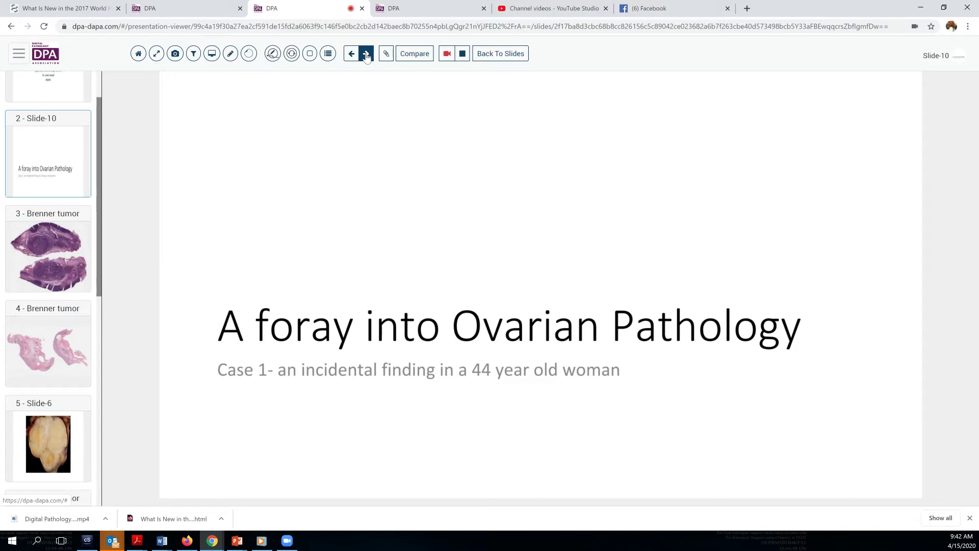
Step: Advance to slide 3, Brenner tumor, and zoom into the tumour nests of the lower tissue section
{"action": "left_click", "coordinate": [366, 54]}
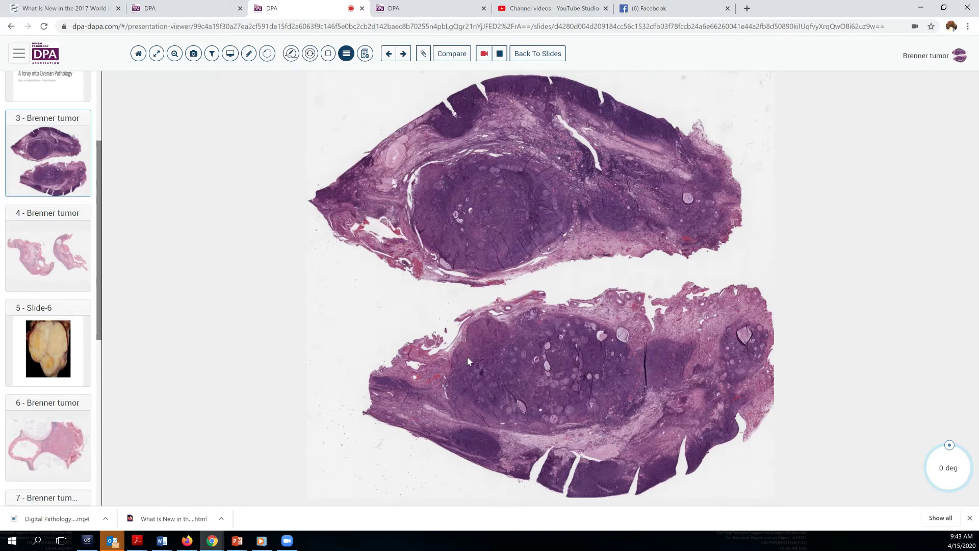
{"action": "scroll", "coordinate": [469, 354], "scroll_direction": "down", "scroll_amount": 1}
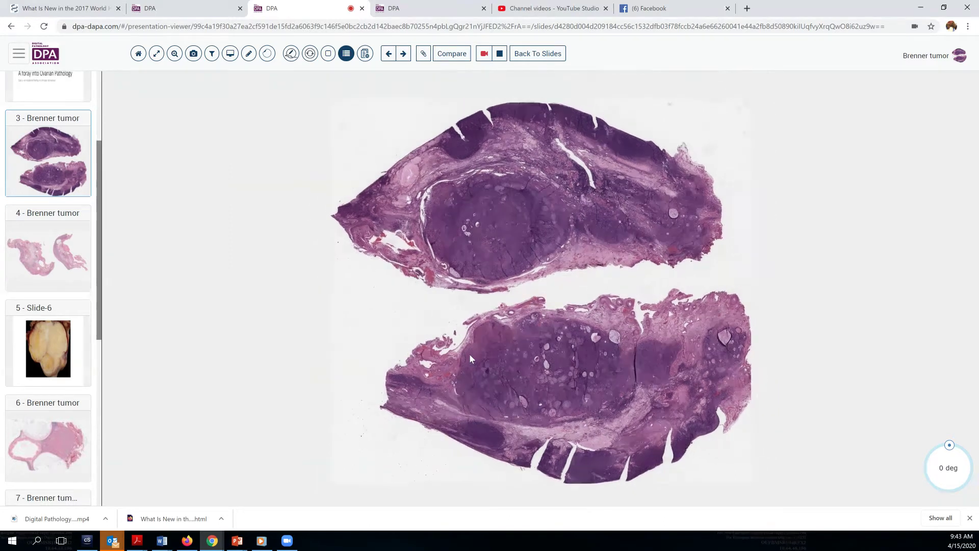
{"action": "scroll", "coordinate": [470, 358], "scroll_direction": "up", "scroll_amount": 2}
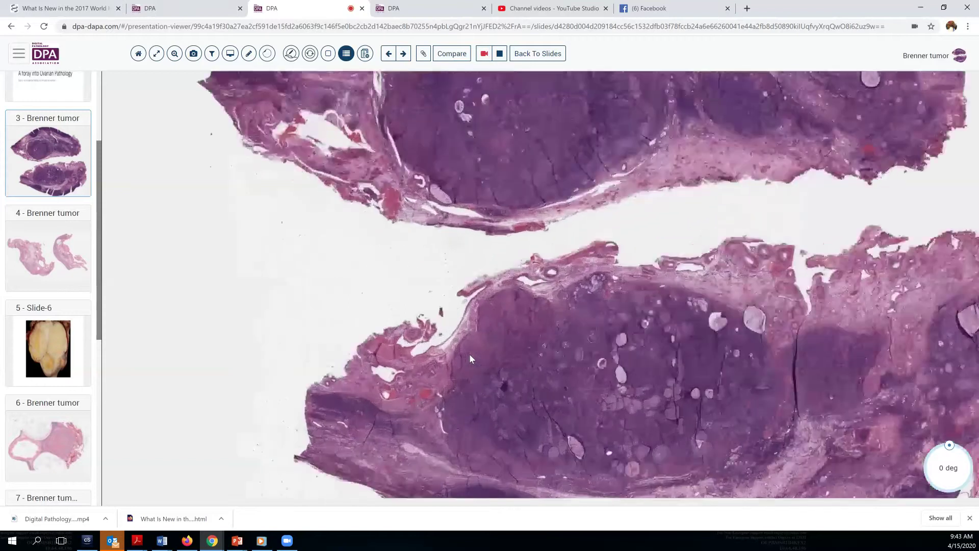
{"action": "scroll", "coordinate": [470, 355], "scroll_direction": "up", "scroll_amount": 2}
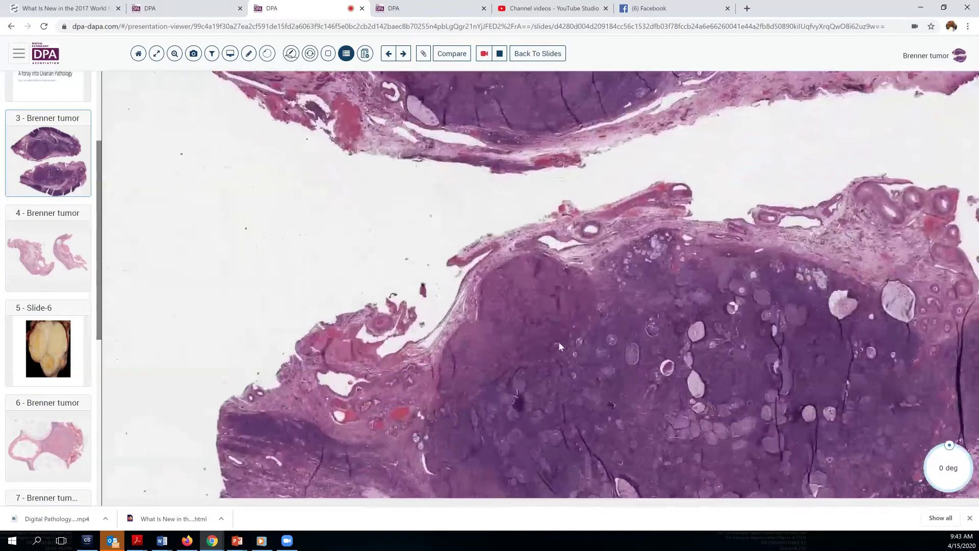
{"action": "left_click_drag", "start_coordinate": [558, 341], "coordinate": [486, 238]}
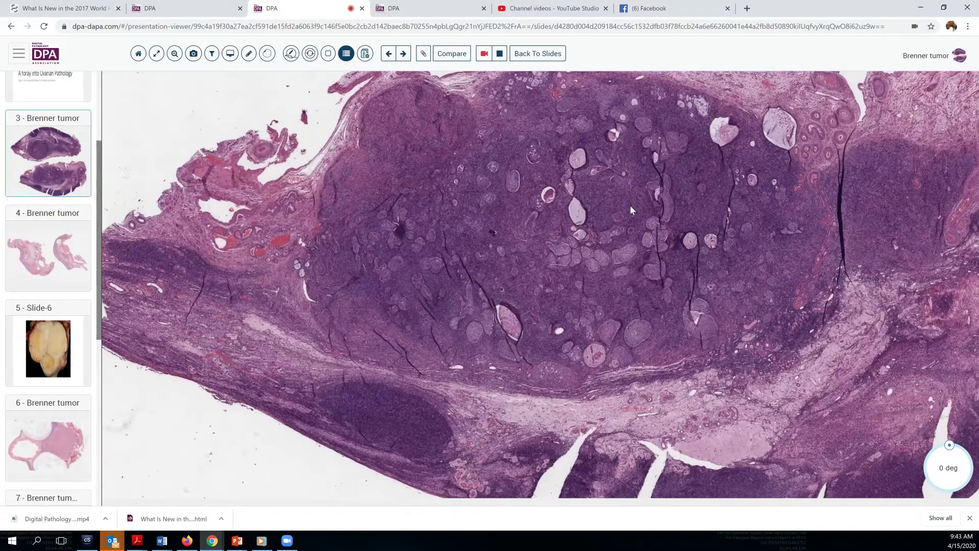
{"action": "scroll", "coordinate": [630, 207], "scroll_direction": "up", "scroll_amount": 3}
{"action": "scroll", "coordinate": [630, 209], "scroll_direction": "up", "scroll_amount": 3}
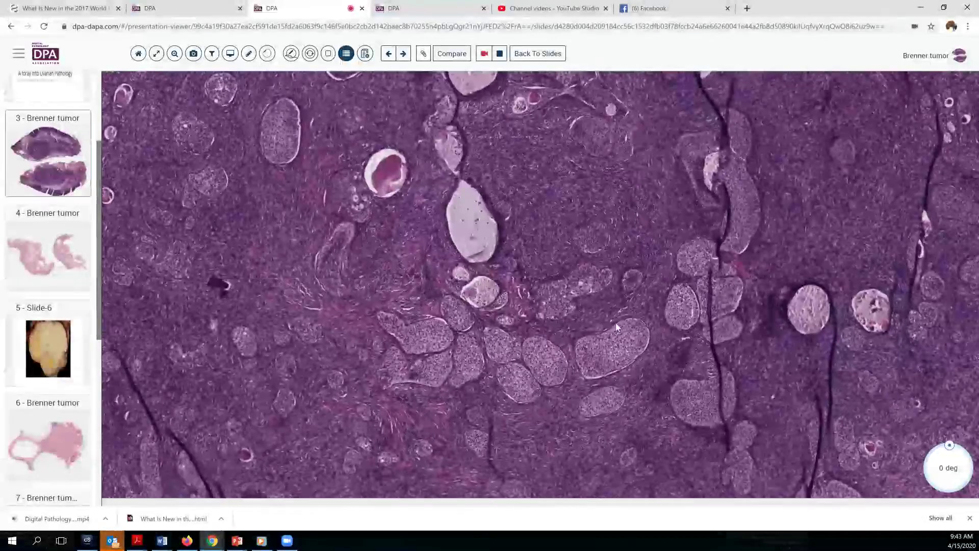
Step: Zoom in closely on the Brenner tumor's epithelial nests, pan left across them, then zoom out slightly
{"action": "left_click_drag", "start_coordinate": [598, 258], "coordinate": [595, 223]}
{"action": "scroll", "coordinate": [594, 223], "scroll_direction": "up", "scroll_amount": 5}
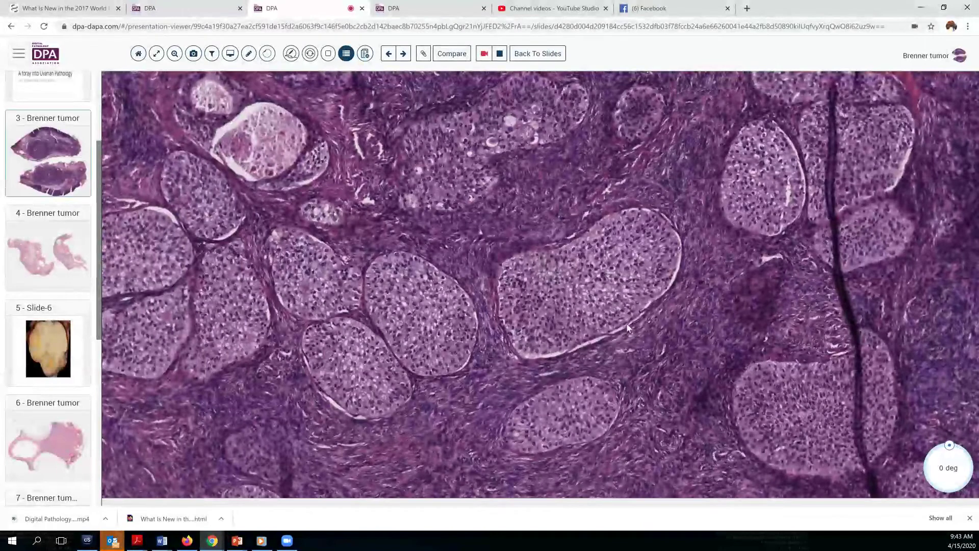
{"action": "left_click_drag", "start_coordinate": [620, 324], "coordinate": [606, 289]}
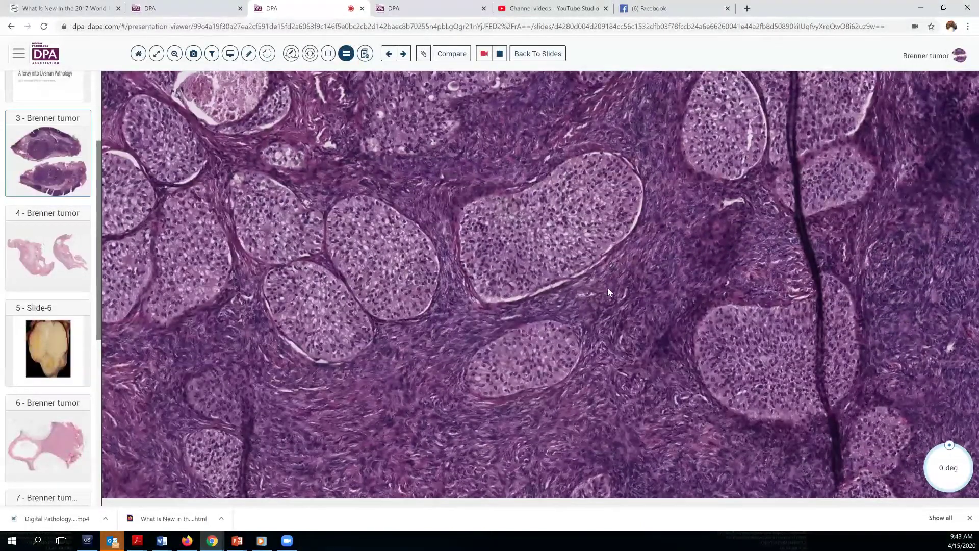
{"action": "scroll", "coordinate": [607, 288], "scroll_direction": "up", "scroll_amount": 3}
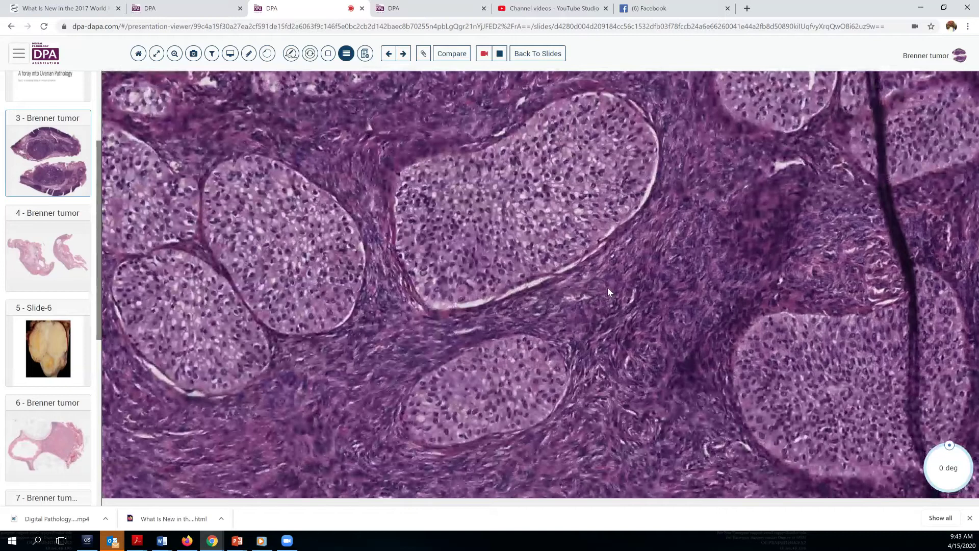
{"action": "scroll", "coordinate": [607, 287], "scroll_direction": "up", "scroll_amount": 1}
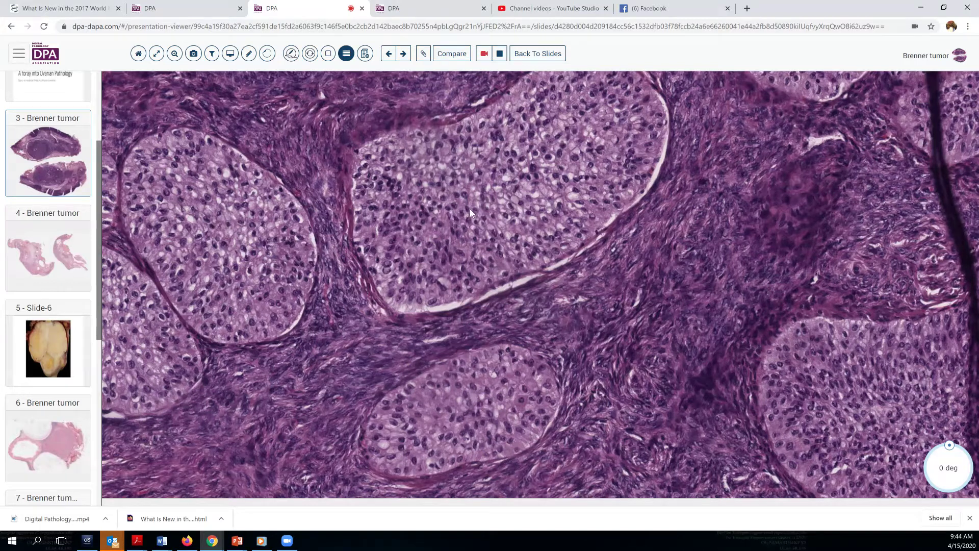
{"action": "scroll", "coordinate": [469, 209], "scroll_direction": "up", "scroll_amount": 2}
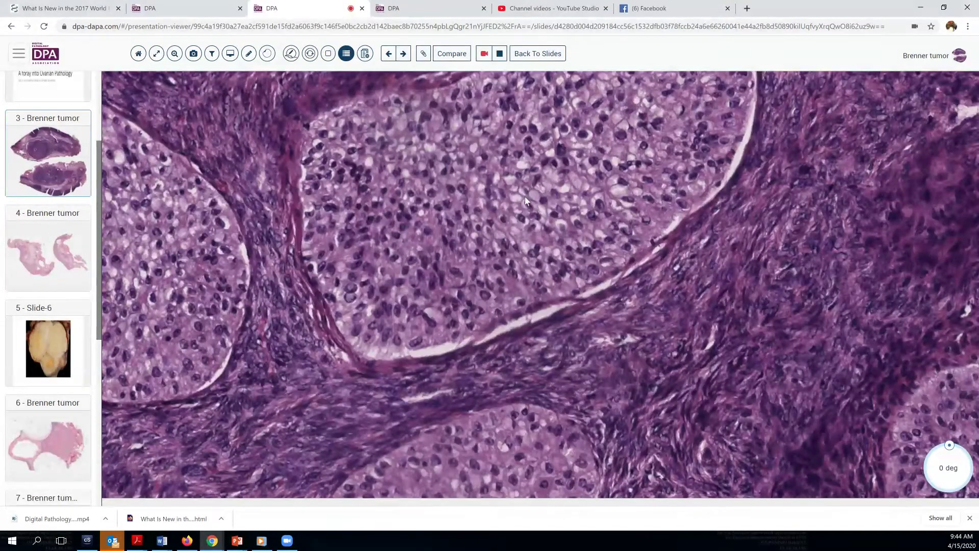
{"action": "scroll", "coordinate": [520, 198], "scroll_direction": "up", "scroll_amount": 2}
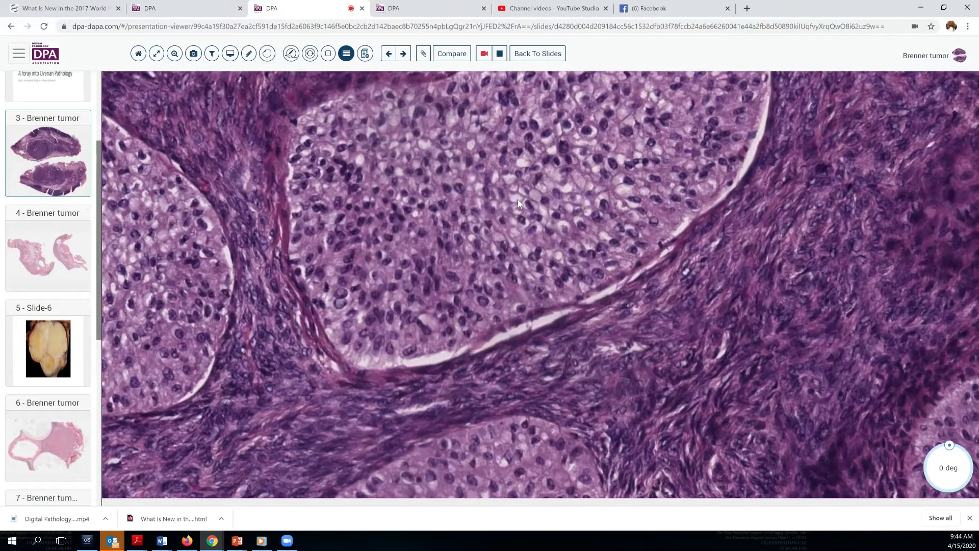
{"action": "left_click_drag", "start_coordinate": [241, 272], "coordinate": [466, 278]}
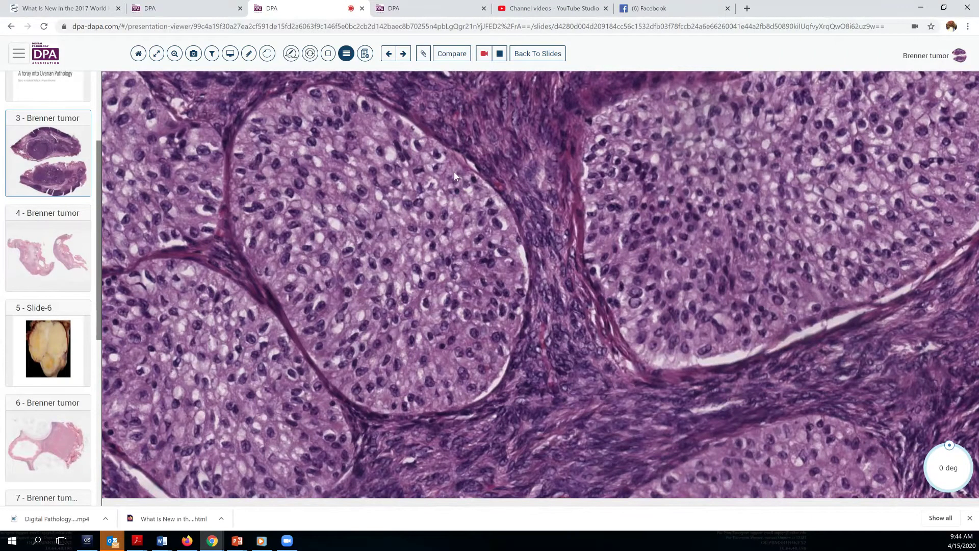
{"action": "scroll", "coordinate": [436, 132], "scroll_direction": "down", "scroll_amount": 5}
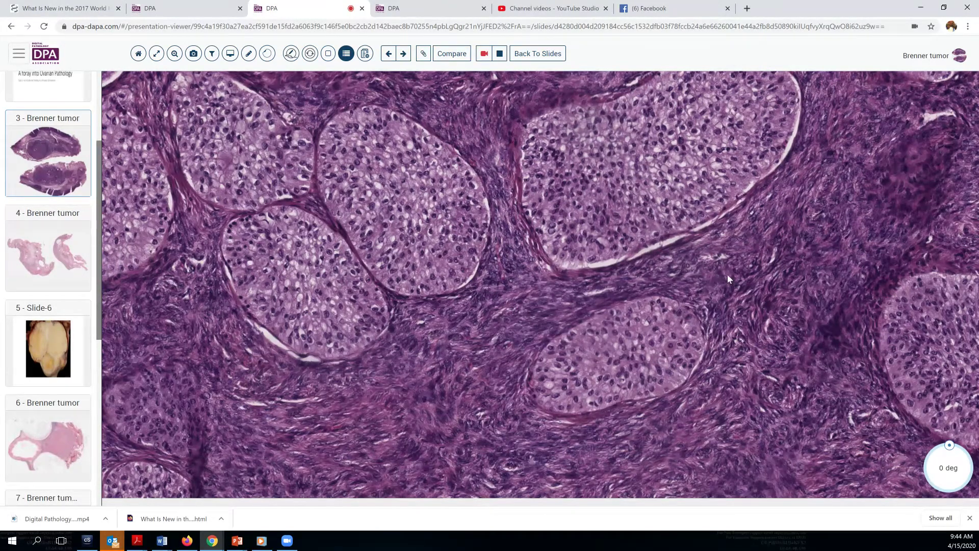
{"action": "scroll", "coordinate": [554, 361], "scroll_direction": "down", "scroll_amount": 3}
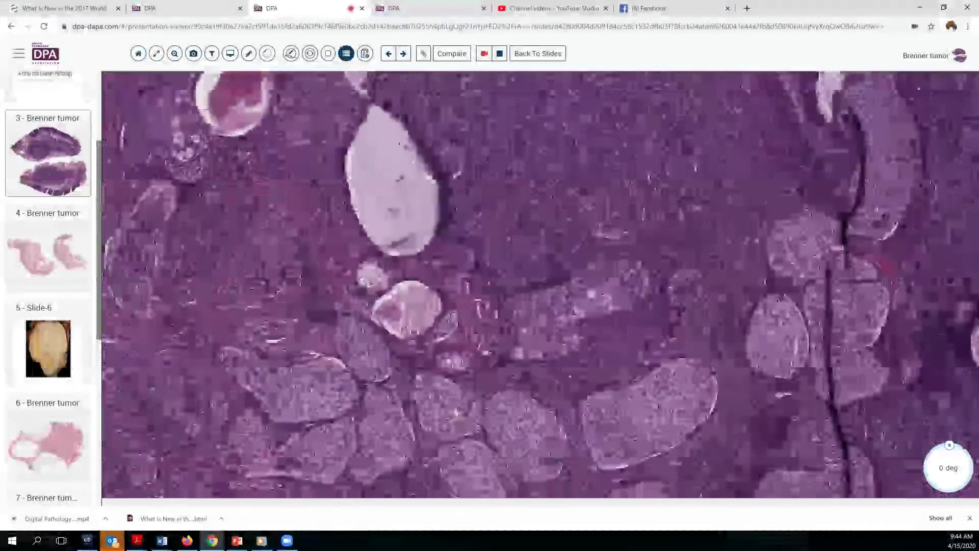
Step: Zoom in on the area with small cysts and recentre the view on them
{"action": "left_click_drag", "start_coordinate": [276, 197], "coordinate": [408, 297]}
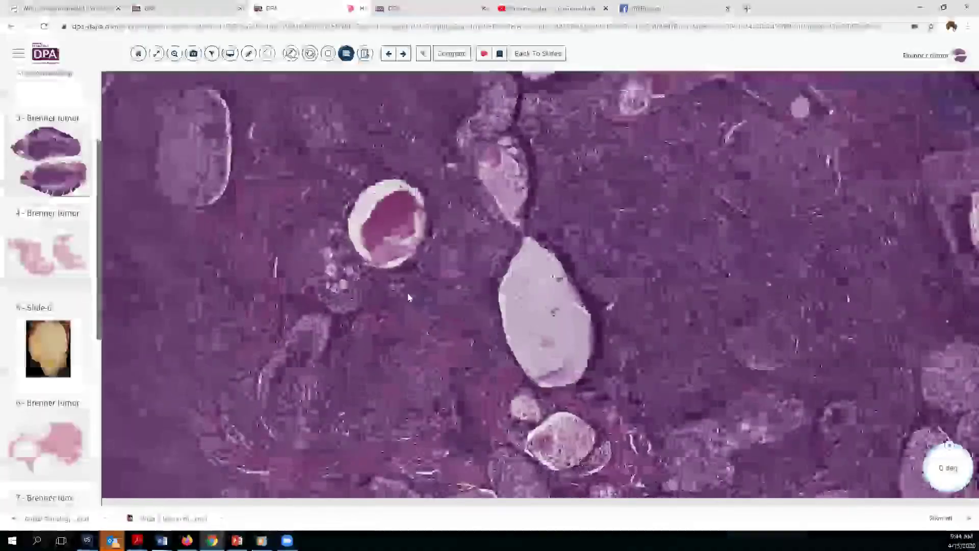
{"action": "scroll", "coordinate": [408, 297], "scroll_direction": "up", "scroll_amount": 2}
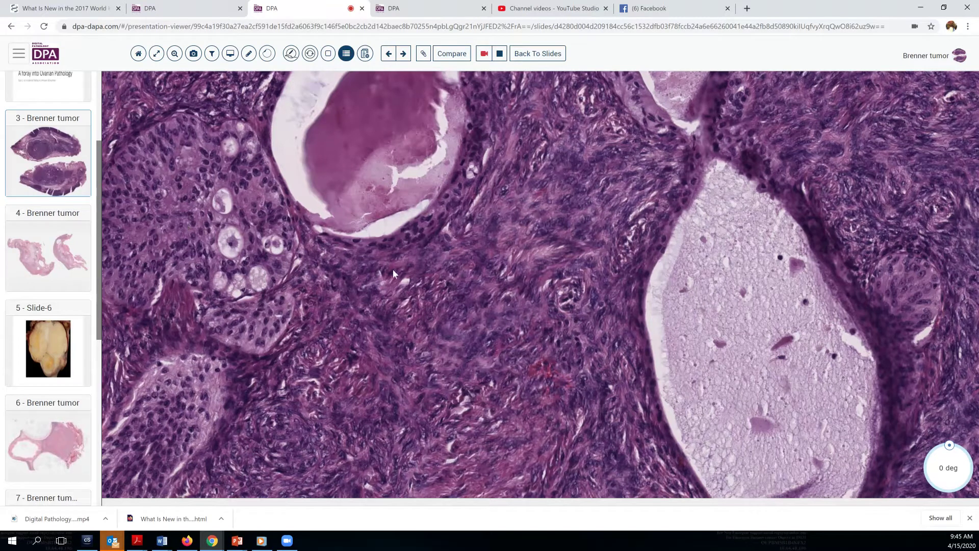
{"action": "scroll", "coordinate": [443, 271], "scroll_direction": "down", "scroll_amount": 2}
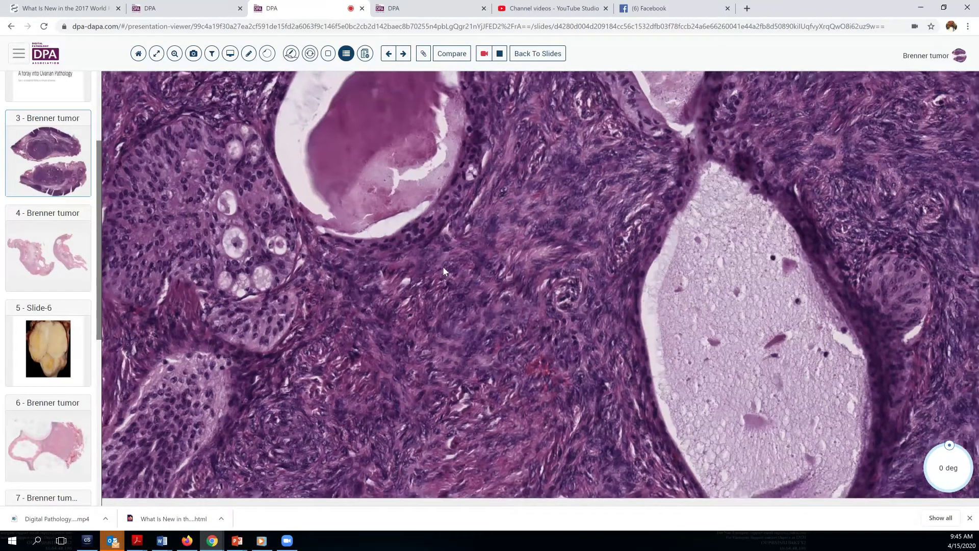
{"action": "scroll", "coordinate": [442, 271], "scroll_direction": "down", "scroll_amount": 1}
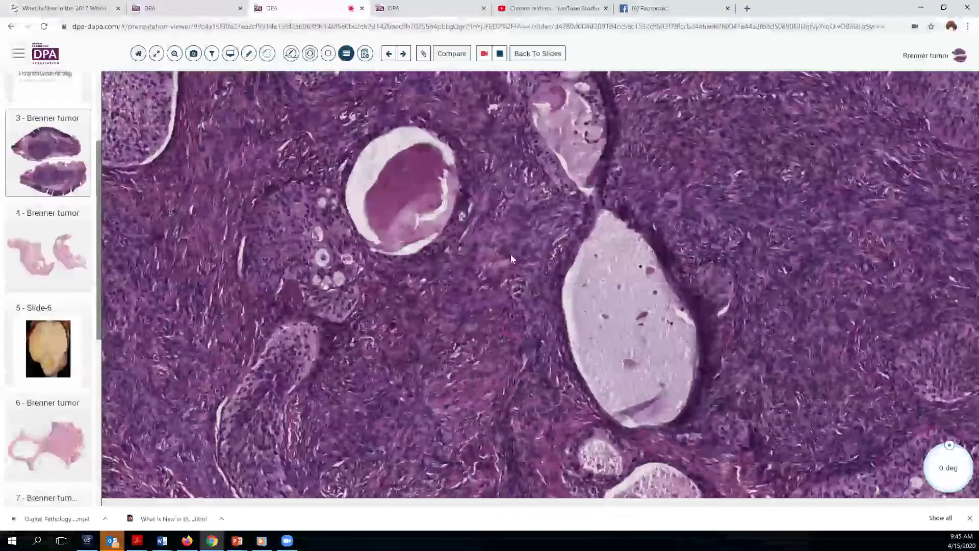
{"action": "left_click_drag", "start_coordinate": [510, 253], "coordinate": [534, 271]}
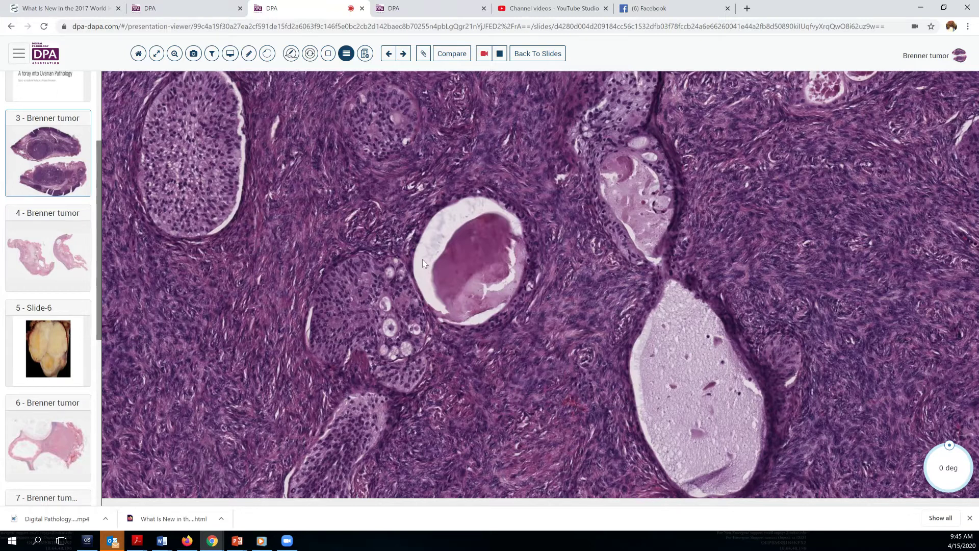
Step: Pan across nests and stroma left of the central cyst, then zoom out to the whole nodule
{"action": "left_click_drag", "start_coordinate": [262, 309], "coordinate": [301, 231]}
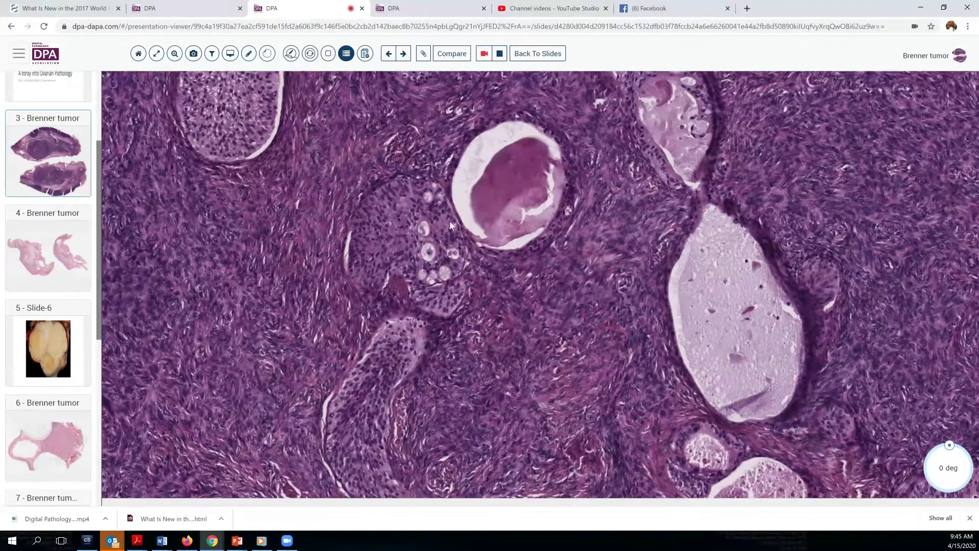
{"action": "scroll", "coordinate": [359, 286], "scroll_direction": "down", "scroll_amount": 2}
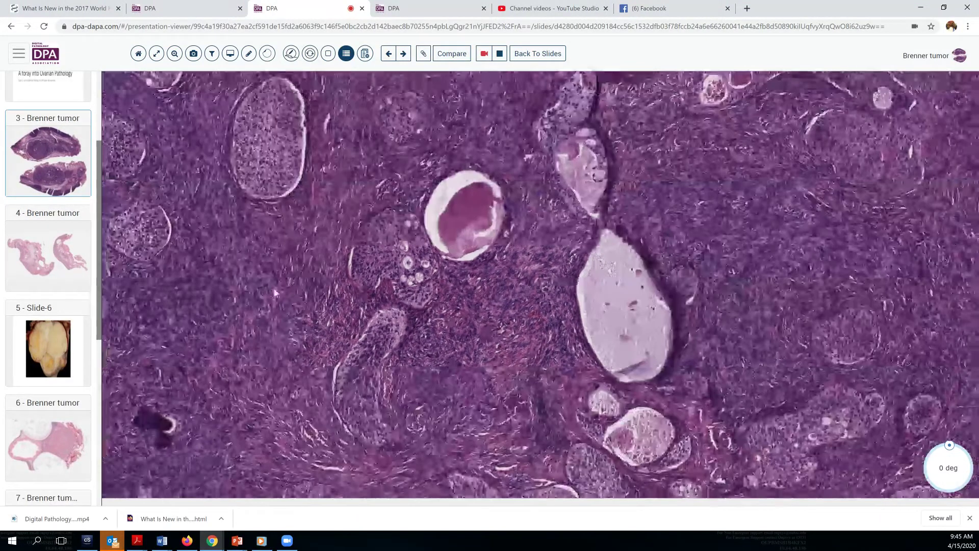
{"action": "left_click_drag", "start_coordinate": [275, 293], "coordinate": [399, 297]}
{"action": "scroll", "coordinate": [397, 295], "scroll_direction": "up", "scroll_amount": 2}
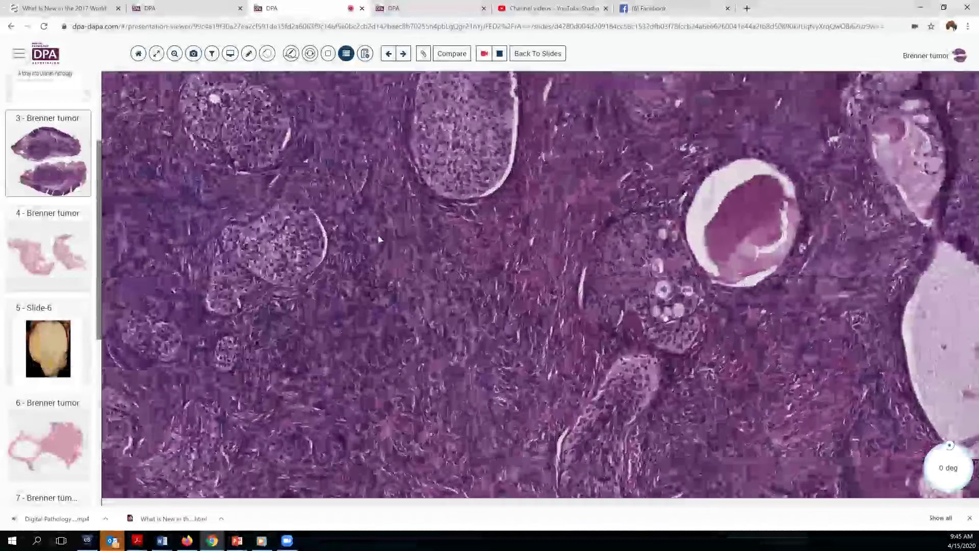
{"action": "left_click_drag", "start_coordinate": [387, 335], "coordinate": [556, 280]}
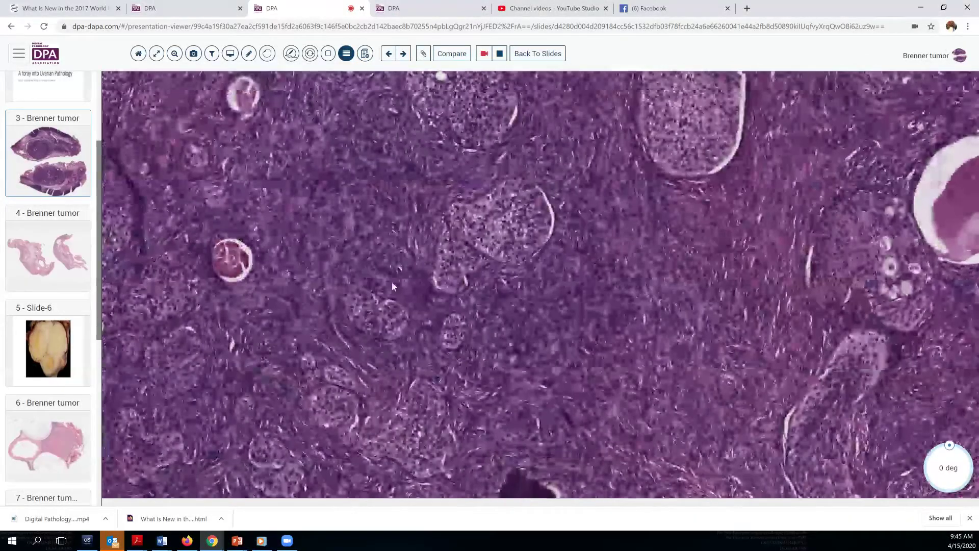
{"action": "left_click_drag", "start_coordinate": [392, 282], "coordinate": [506, 407]}
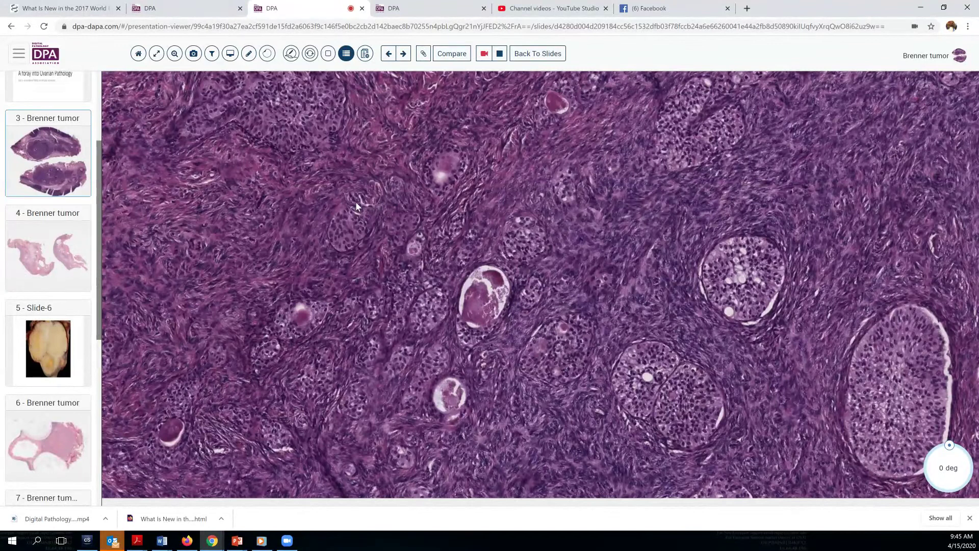
{"action": "scroll", "coordinate": [355, 200], "scroll_direction": "up", "scroll_amount": 2}
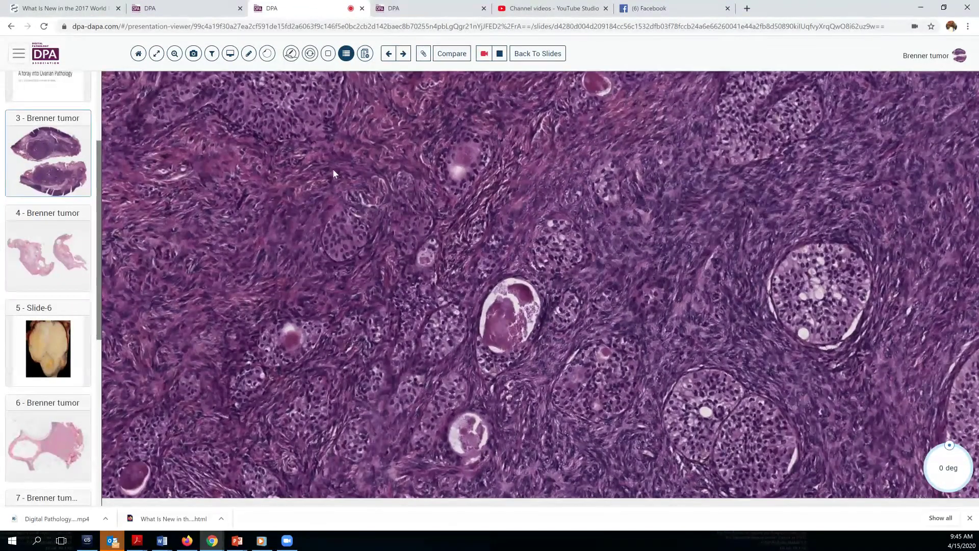
{"action": "scroll", "coordinate": [334, 173], "scroll_direction": "down", "scroll_amount": 5}
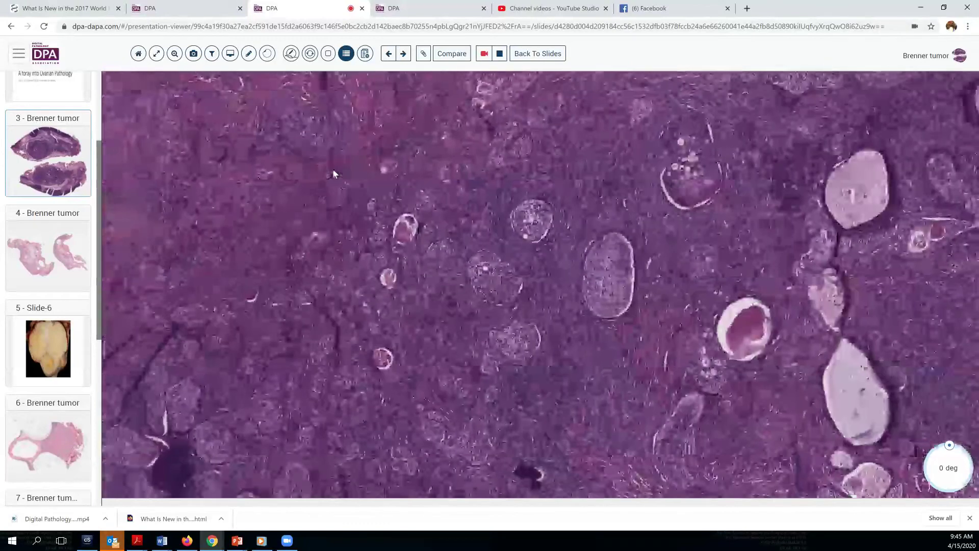
{"action": "scroll", "coordinate": [338, 176], "scroll_direction": "up", "scroll_amount": 3}
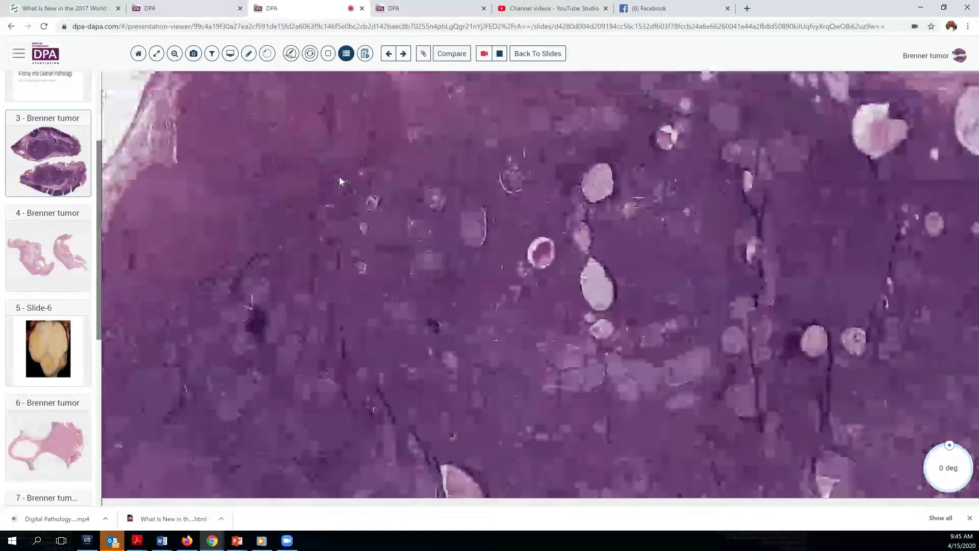
{"action": "scroll", "coordinate": [338, 177], "scroll_direction": "down", "scroll_amount": 5}
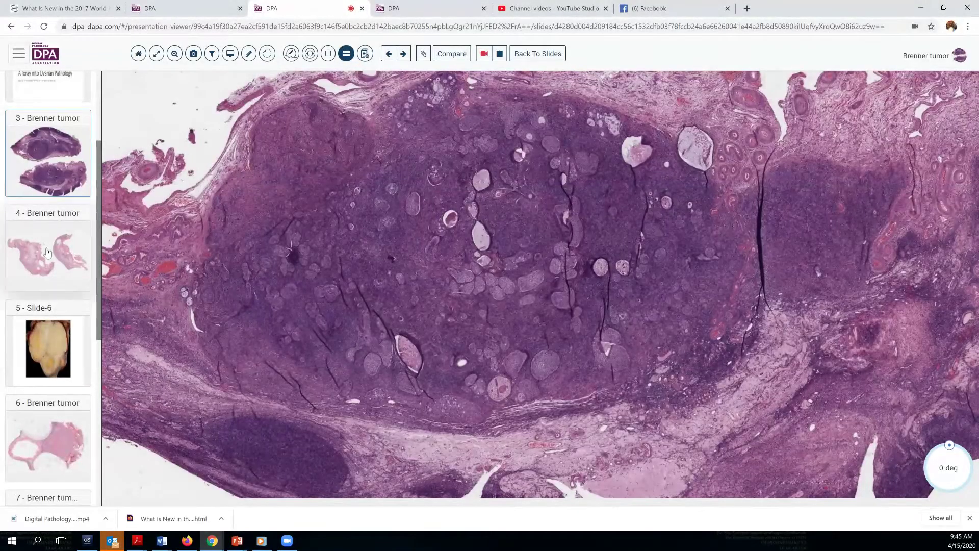
Step: Open slide 4, Brenner tumor, from the sidebar and show its annotations list
{"action": "left_click", "coordinate": [45, 267]}
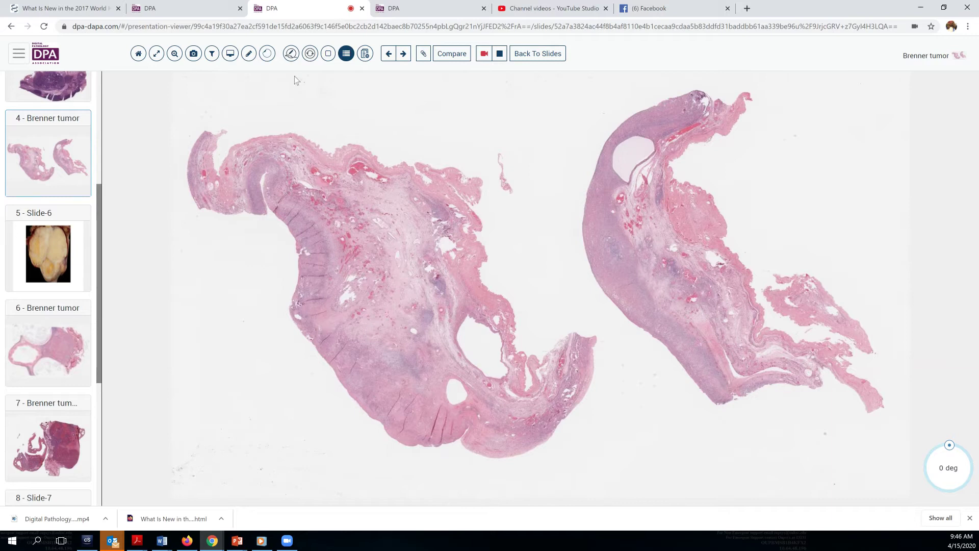
{"action": "left_click", "coordinate": [347, 54]}
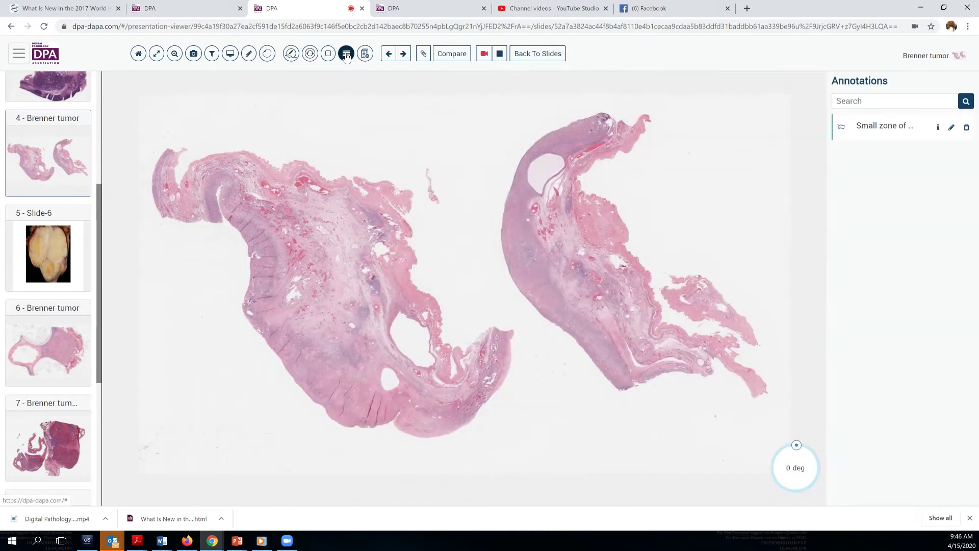
Step: Jump to the 'Small zone of Brenner tumor' annotation, then zoom and pan into the surrounding dense stroma
{"action": "left_click", "coordinate": [886, 133]}
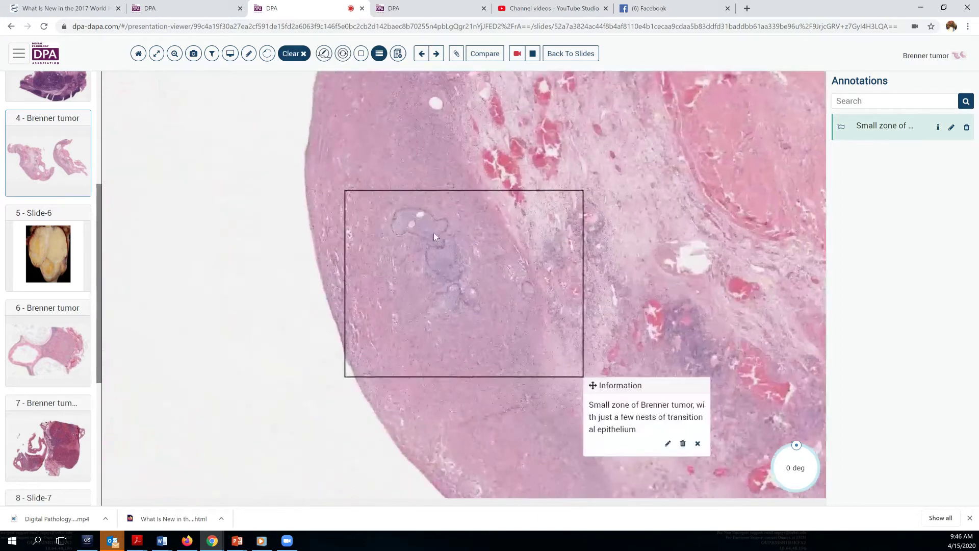
{"action": "scroll", "coordinate": [434, 232], "scroll_direction": "up", "scroll_amount": 3}
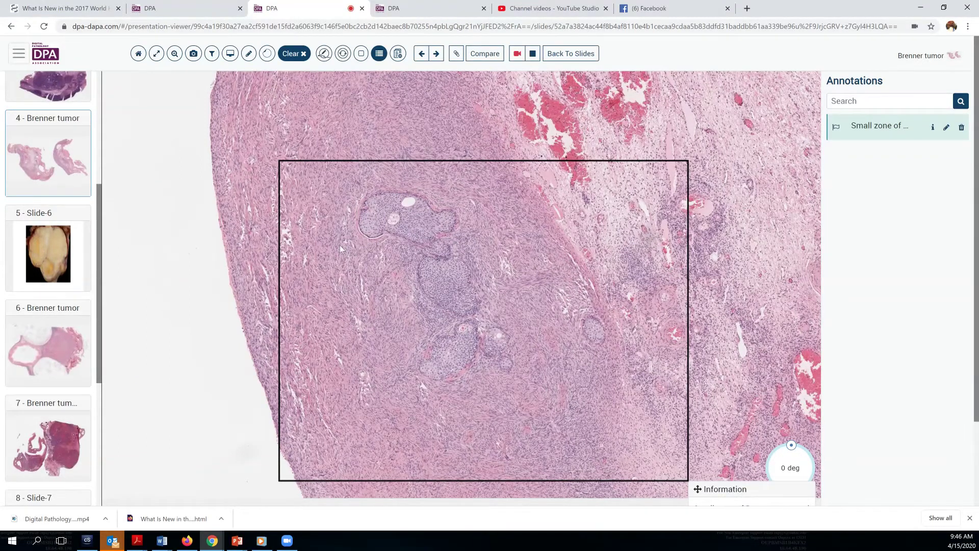
{"action": "scroll", "coordinate": [340, 245], "scroll_direction": "down", "scroll_amount": 1}
{"action": "scroll", "coordinate": [339, 245], "scroll_direction": "down", "scroll_amount": 5}
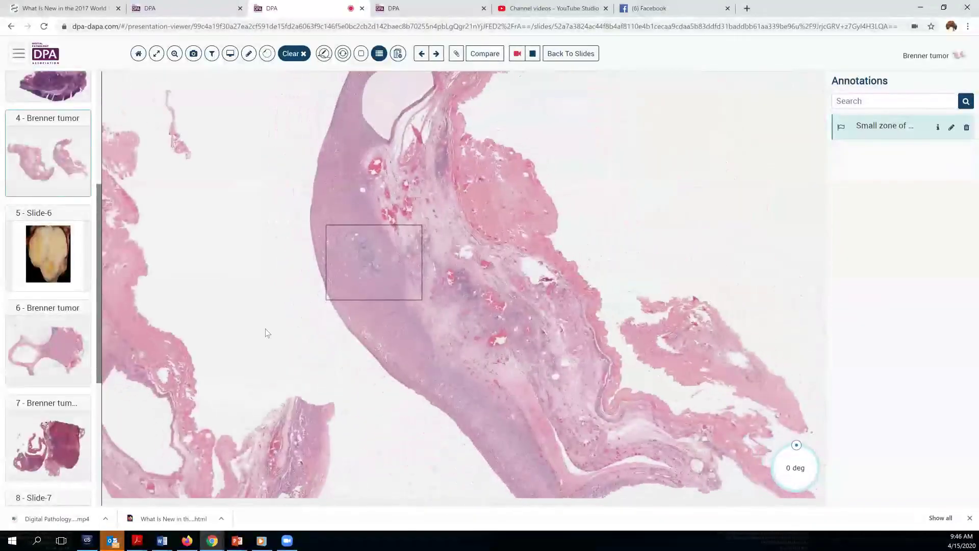
{"action": "left_click_drag", "start_coordinate": [331, 308], "coordinate": [659, 241]}
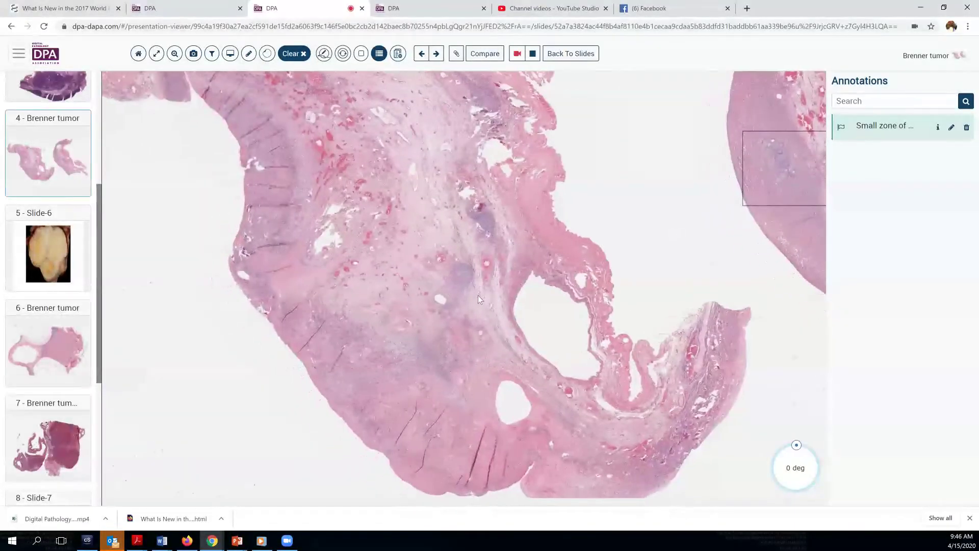
{"action": "scroll", "coordinate": [478, 295], "scroll_direction": "down", "scroll_amount": 2}
{"action": "scroll", "coordinate": [478, 295], "scroll_direction": "up", "scroll_amount": 2}
{"action": "scroll", "coordinate": [469, 298], "scroll_direction": "up", "scroll_amount": 3}
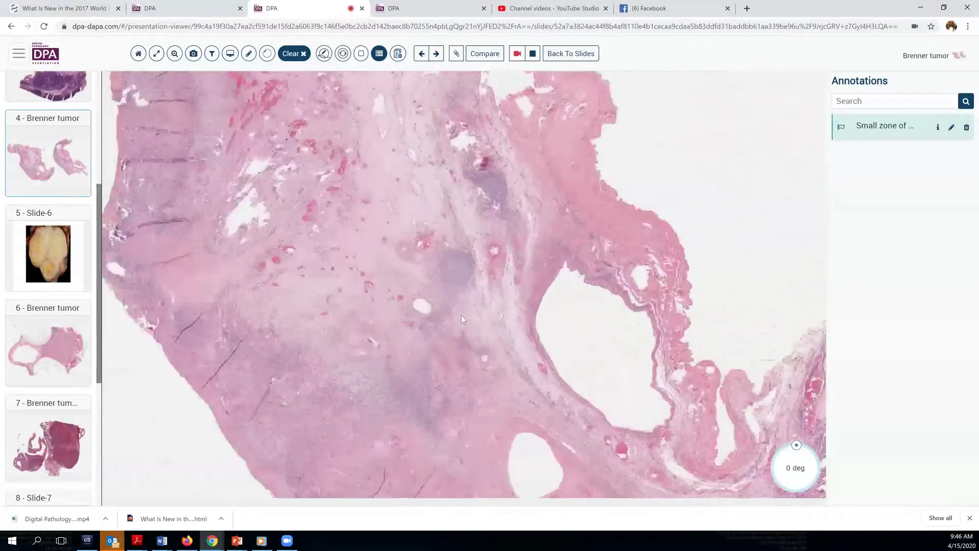
{"action": "left_click_drag", "start_coordinate": [425, 390], "coordinate": [527, 218]}
Step: Zoom and pan along the slide 4 tissue to the large cystic space wall, then zoom out to low power
{"action": "scroll", "coordinate": [527, 219], "scroll_direction": "up", "scroll_amount": 4}
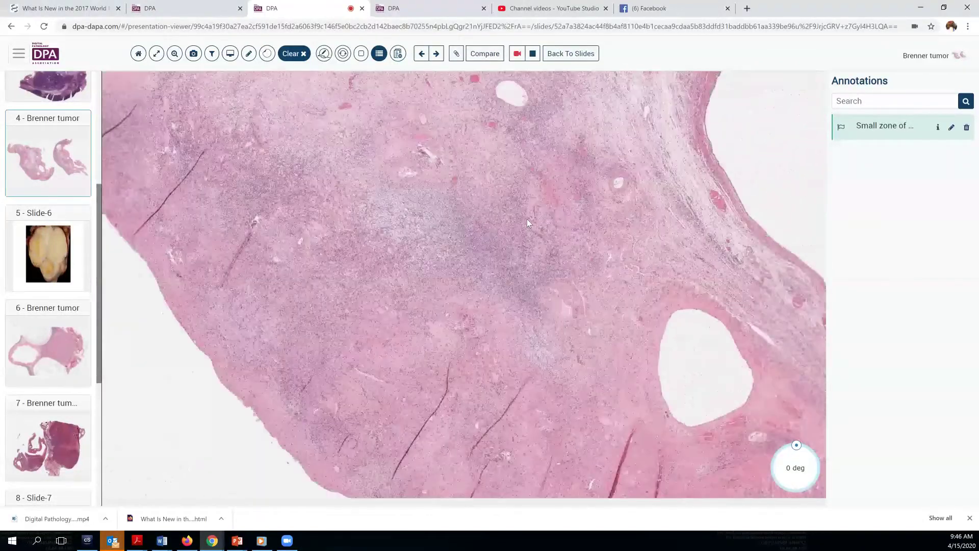
{"action": "scroll", "coordinate": [576, 251], "scroll_direction": "up", "scroll_amount": 2}
{"action": "scroll", "coordinate": [577, 250], "scroll_direction": "down", "scroll_amount": 2}
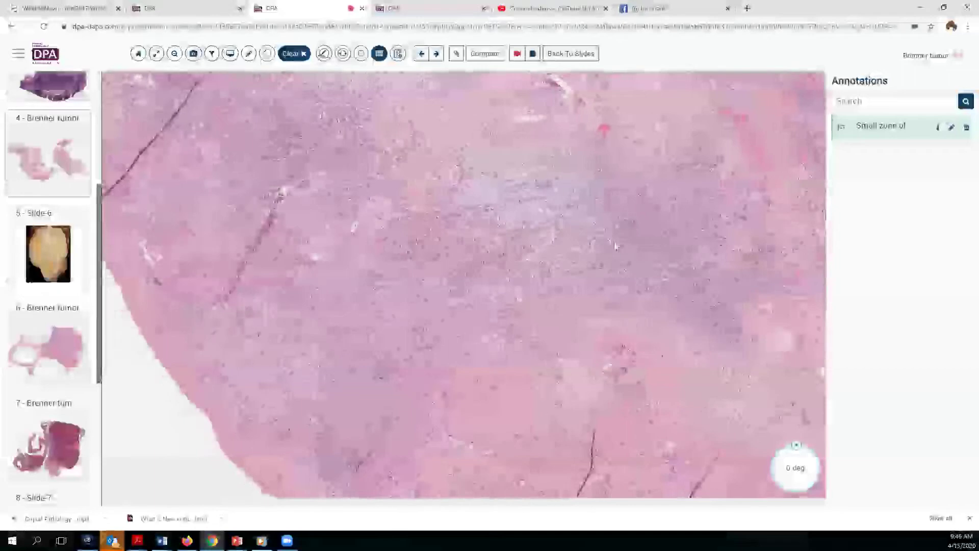
{"action": "left_click_drag", "start_coordinate": [626, 268], "coordinate": [656, 308]}
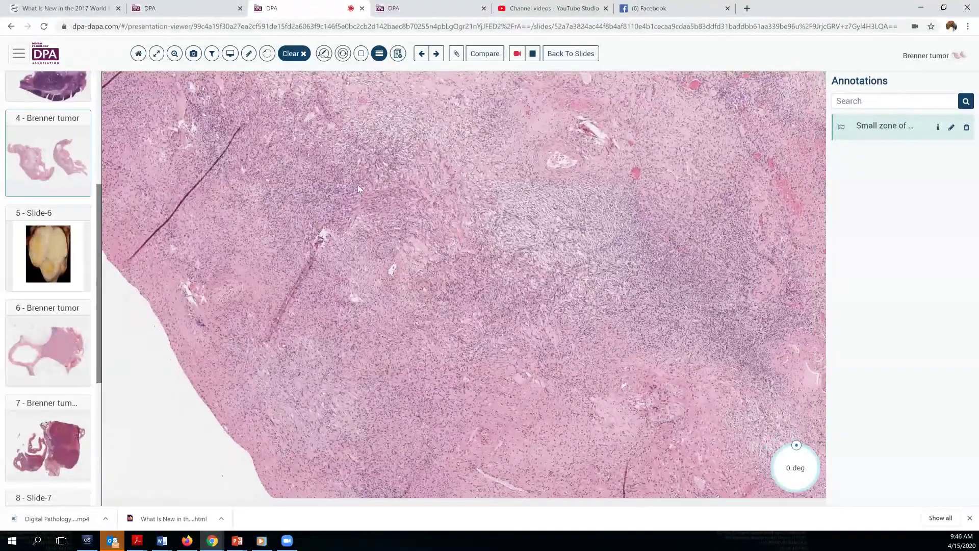
{"action": "scroll", "coordinate": [359, 189], "scroll_direction": "down", "scroll_amount": 3}
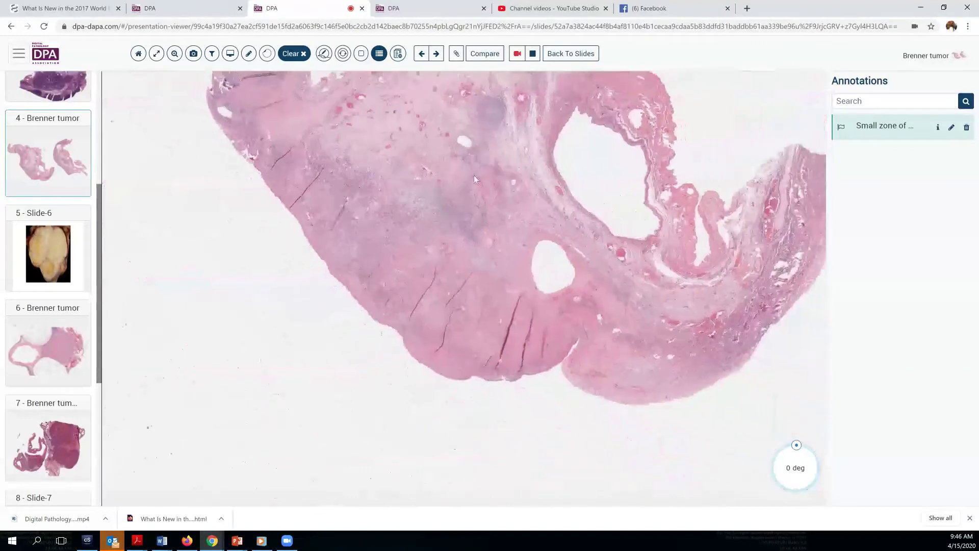
{"action": "left_click_drag", "start_coordinate": [492, 163], "coordinate": [389, 220]}
{"action": "scroll", "coordinate": [388, 218], "scroll_direction": "up", "scroll_amount": 5}
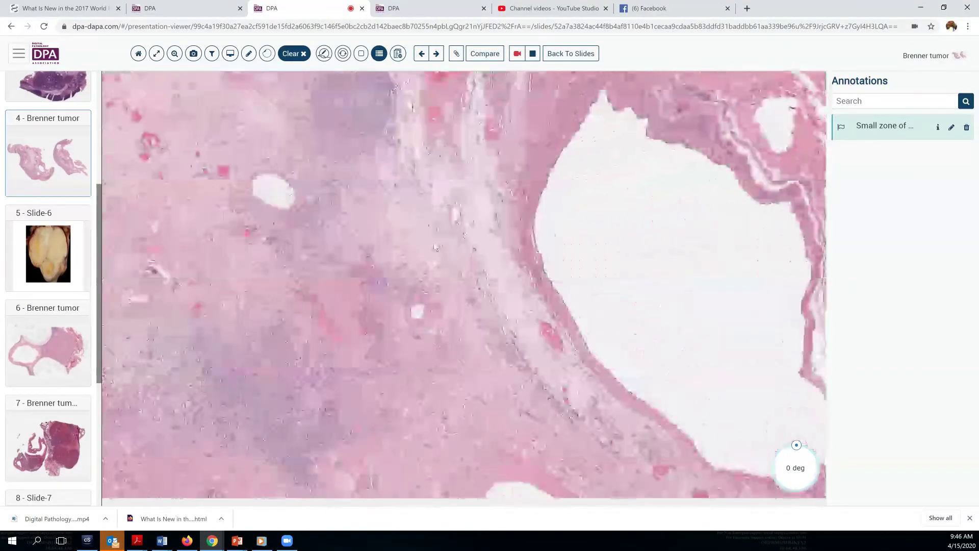
{"action": "left_click_drag", "start_coordinate": [533, 205], "coordinate": [429, 239]}
{"action": "scroll", "coordinate": [428, 239], "scroll_direction": "up", "scroll_amount": 2}
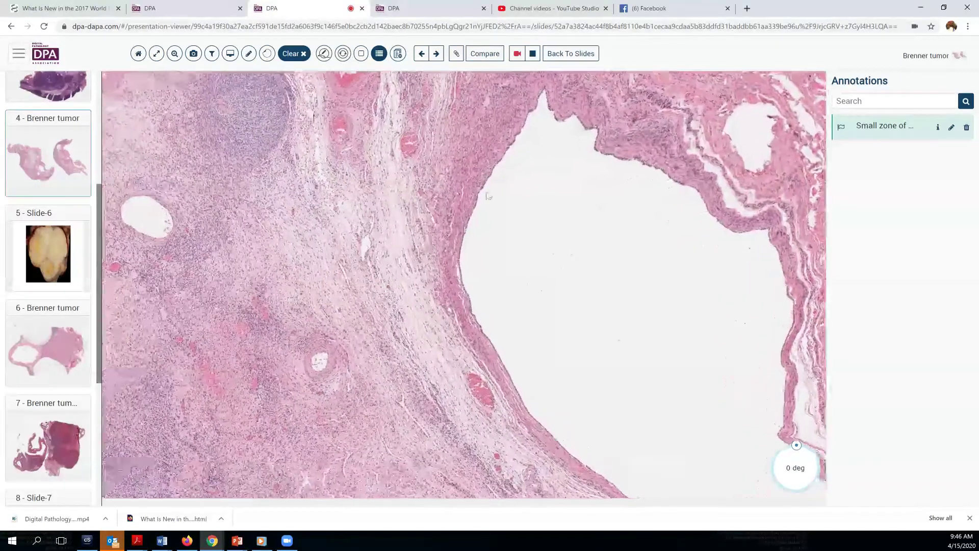
{"action": "scroll", "coordinate": [431, 237], "scroll_direction": "up", "scroll_amount": 3}
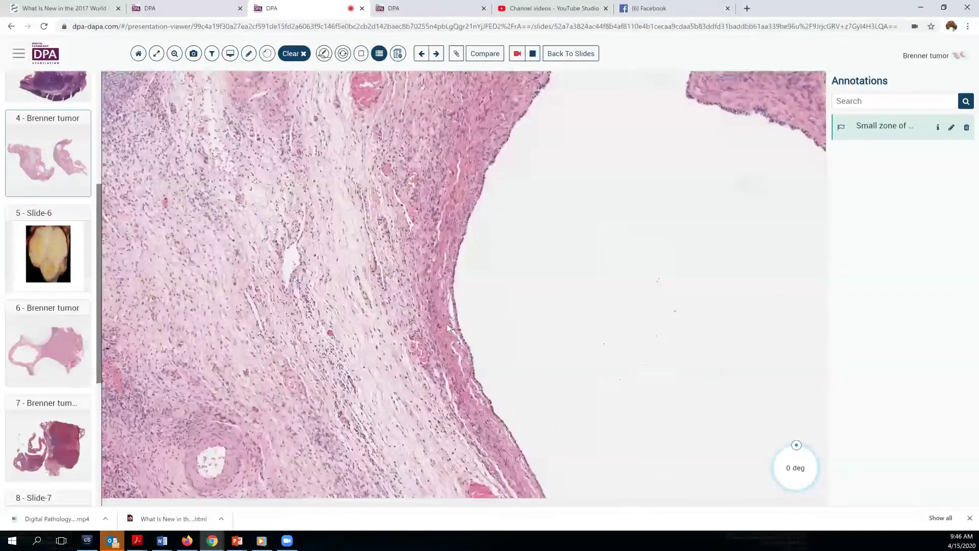
{"action": "scroll", "coordinate": [328, 224], "scroll_direction": "down", "scroll_amount": 4}
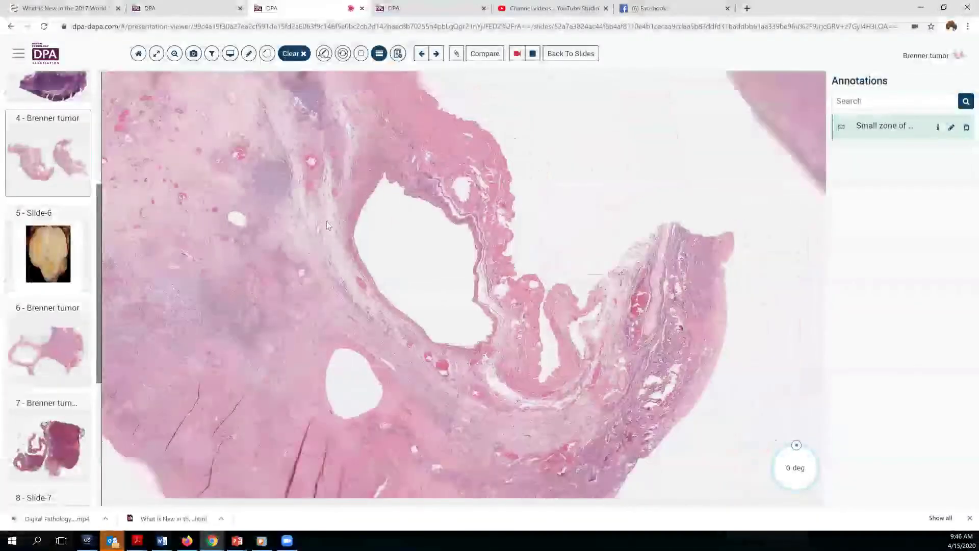
{"action": "scroll", "coordinate": [326, 221], "scroll_direction": "down", "scroll_amount": 2}
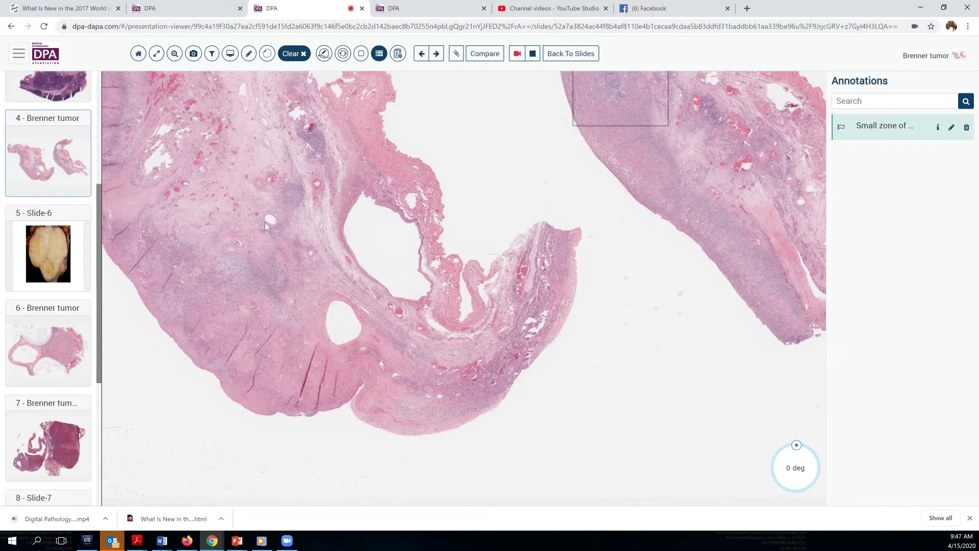
Step: Open Slide-6, the gross photograph of the lobulated yellow-white cut tumour surface
{"action": "left_click", "coordinate": [49, 255]}
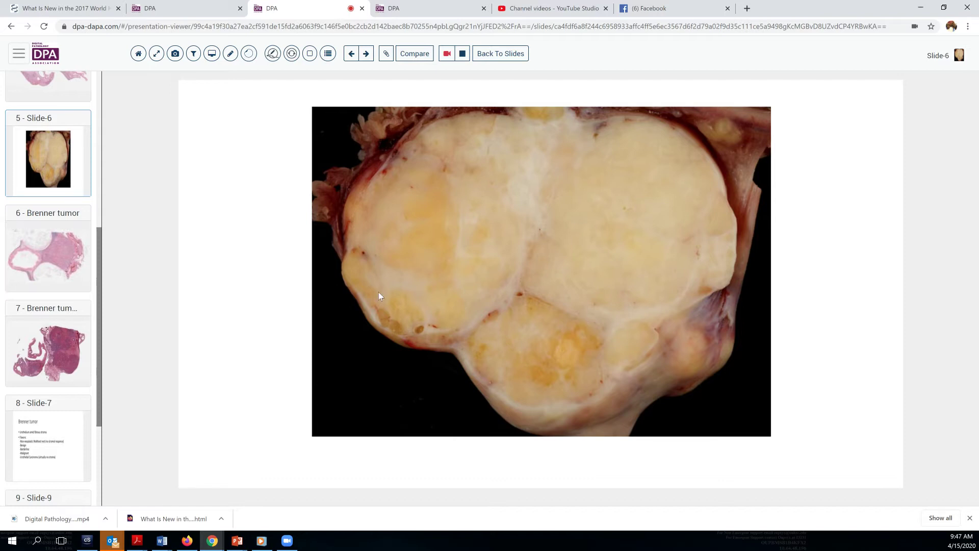
Step: Open slide 6, Brenner tumor, and zoom in to show its small nests within pink stroma
{"action": "left_click", "coordinate": [64, 258]}
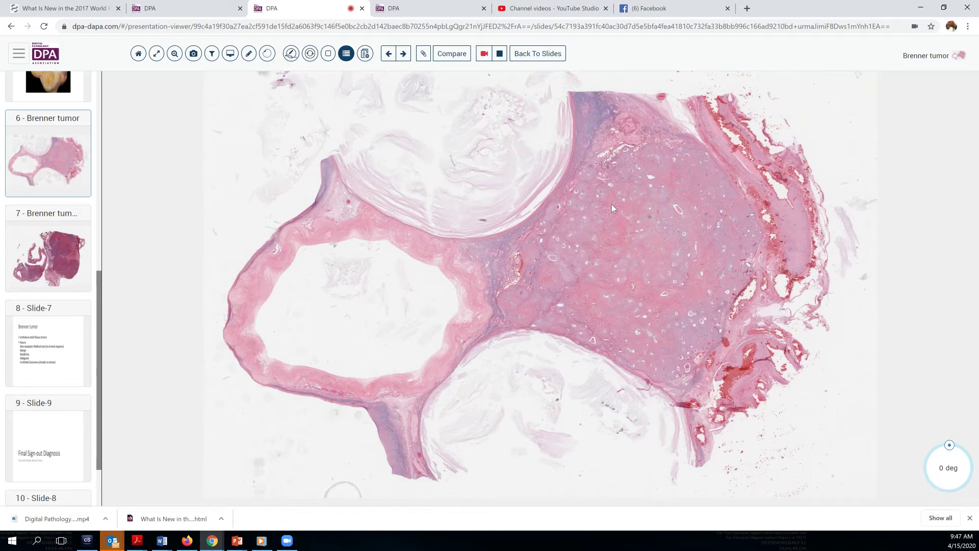
{"action": "scroll", "coordinate": [632, 247], "scroll_direction": "up", "scroll_amount": 5}
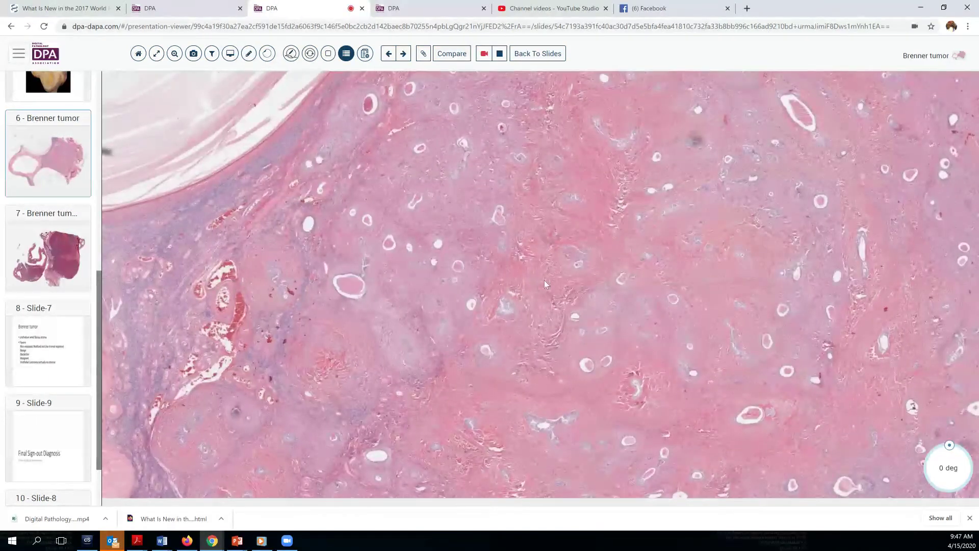
{"action": "scroll", "coordinate": [538, 271], "scroll_direction": "up", "scroll_amount": 2}
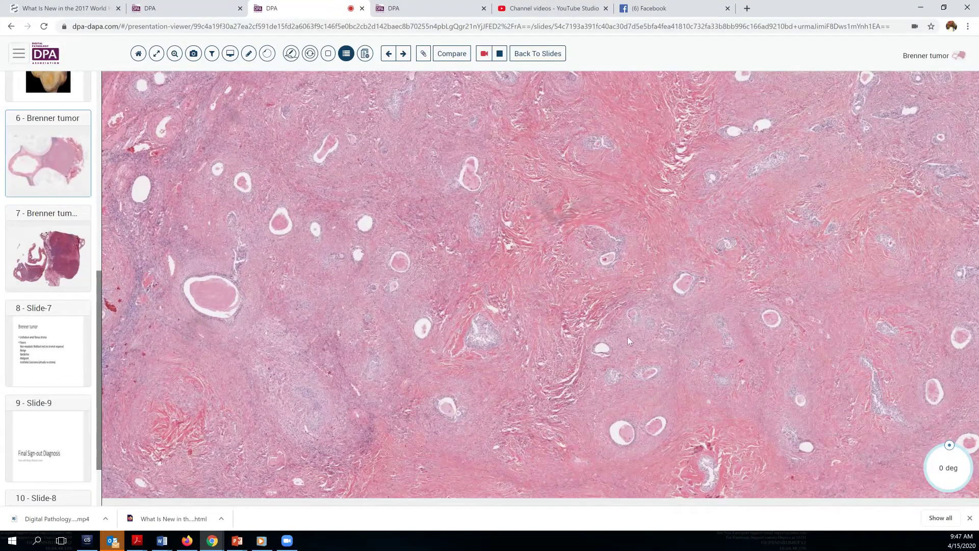
Step: List the annotations and visit the stratified squamous epithelium, fibrotic stroma, and solid focally cystic nest regions
{"action": "left_click", "coordinate": [347, 53]}
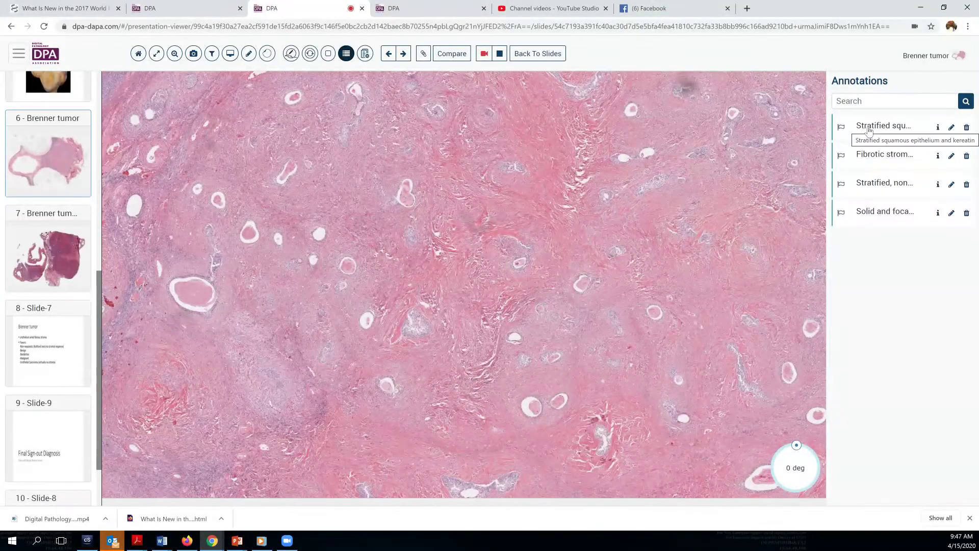
{"action": "left_click", "coordinate": [869, 128]}
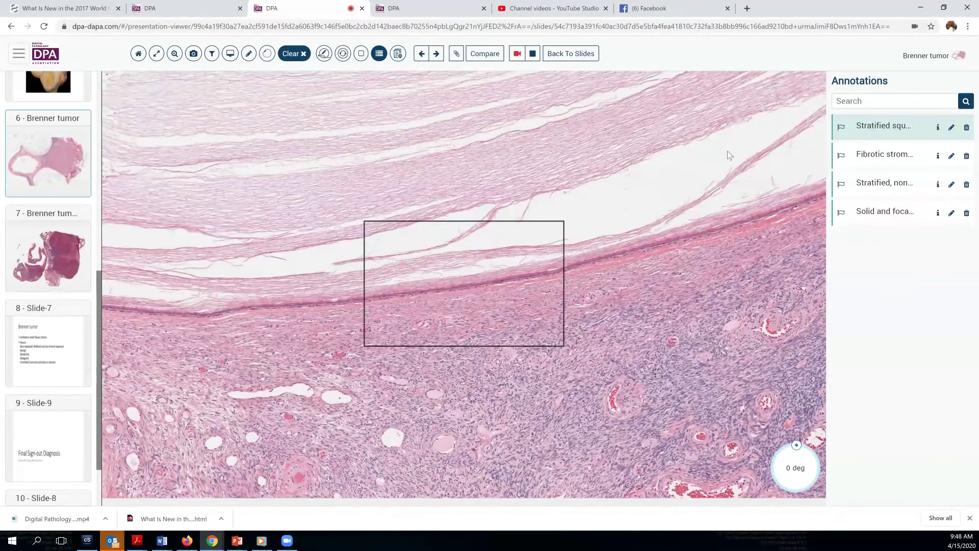
{"action": "mouse_move", "coordinate": [442, 297]}
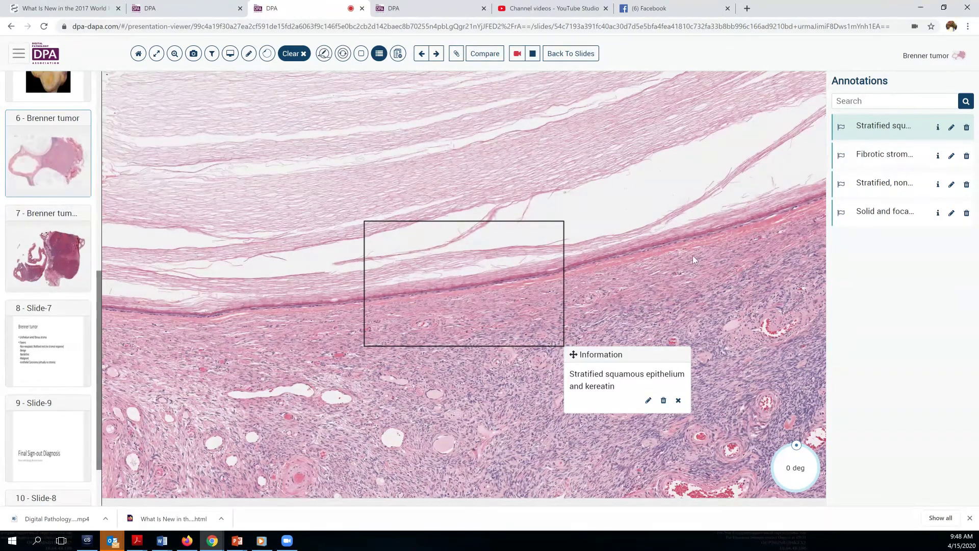
{"action": "left_click", "coordinate": [885, 156]}
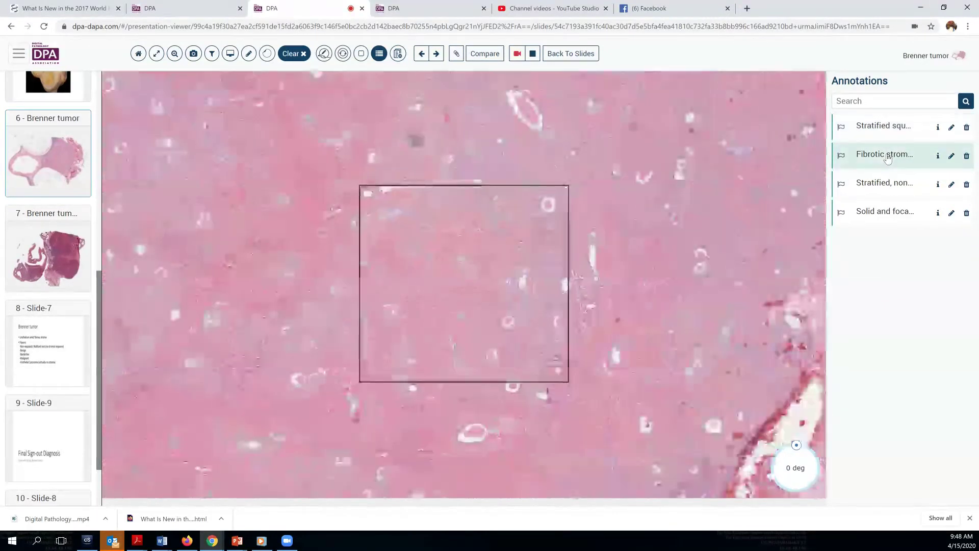
{"action": "left_click", "coordinate": [878, 216]}
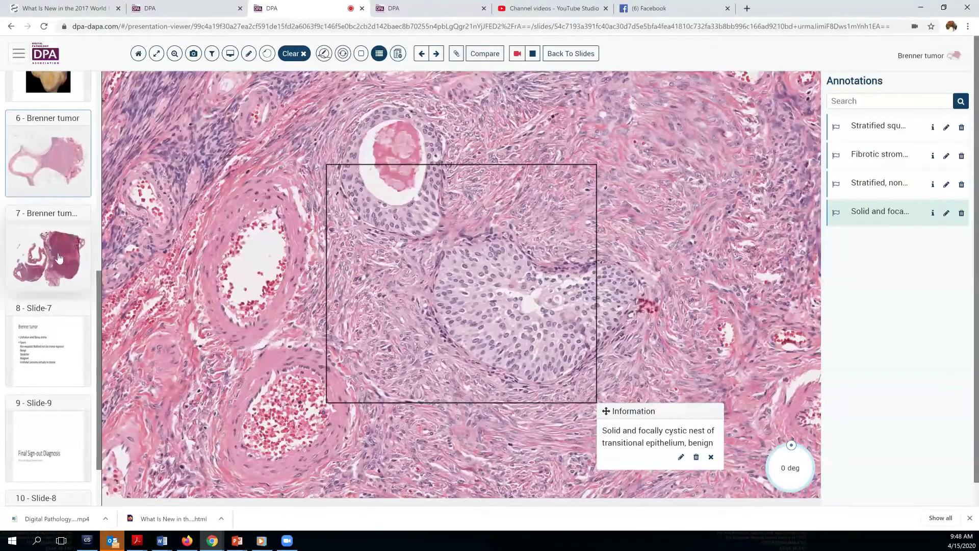
Step: Zoom out and centre the tumor's capsule edge in the view
{"action": "scroll", "coordinate": [293, 291], "scroll_direction": "down", "scroll_amount": 5}
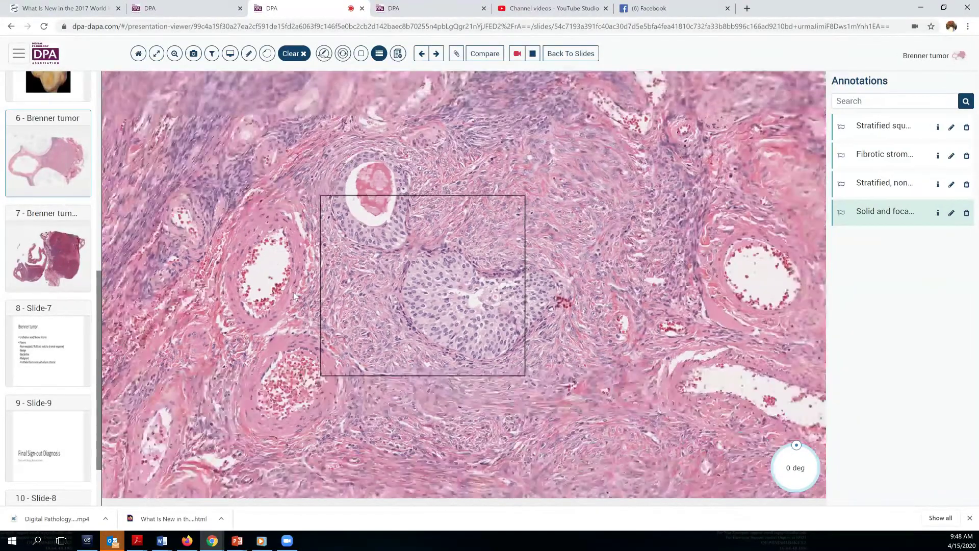
{"action": "left_click_drag", "start_coordinate": [207, 326], "coordinate": [570, 445]}
{"action": "scroll", "coordinate": [571, 445], "scroll_direction": "up", "scroll_amount": 3}
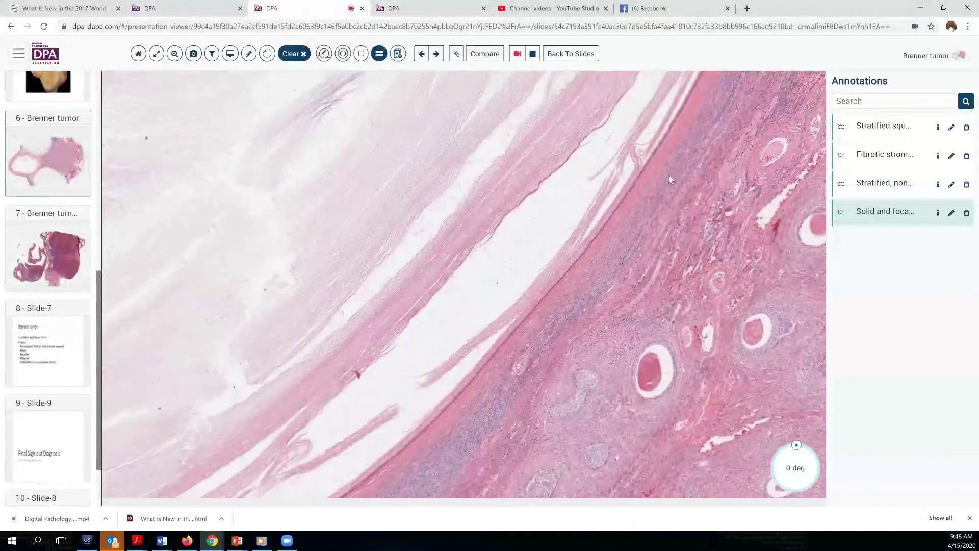
Step: Pan past the vessels to where the tissue meets the empty background, and zoom in
{"action": "left_click_drag", "start_coordinate": [502, 322], "coordinate": [366, 175]}
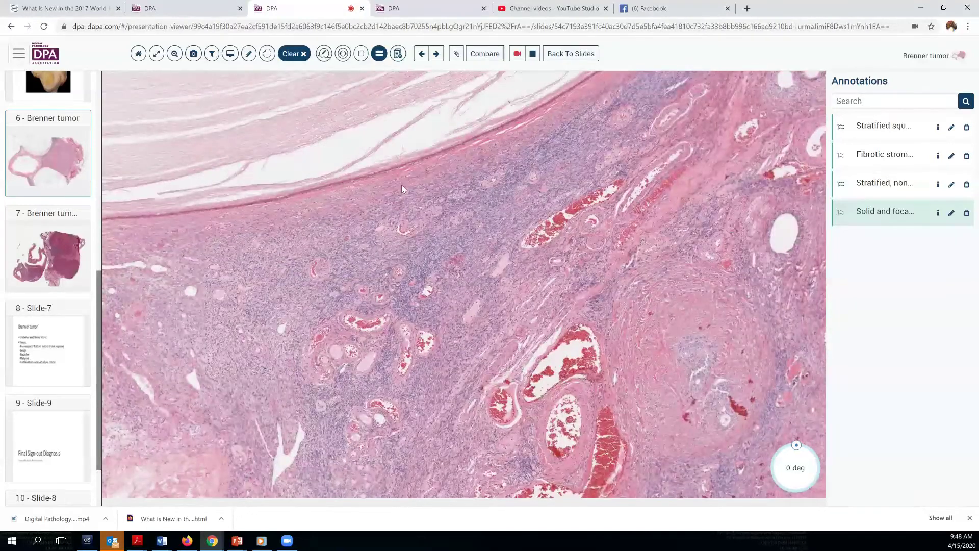
{"action": "left_click_drag", "start_coordinate": [223, 357], "coordinate": [498, 141]}
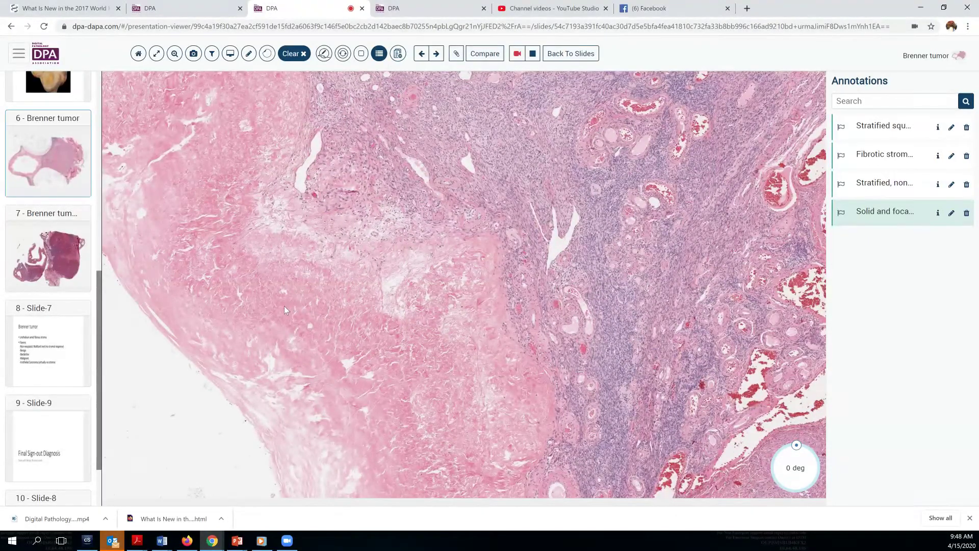
{"action": "left_click_drag", "start_coordinate": [284, 310], "coordinate": [438, 308]}
{"action": "scroll", "coordinate": [454, 304], "scroll_direction": "up", "scroll_amount": 1}
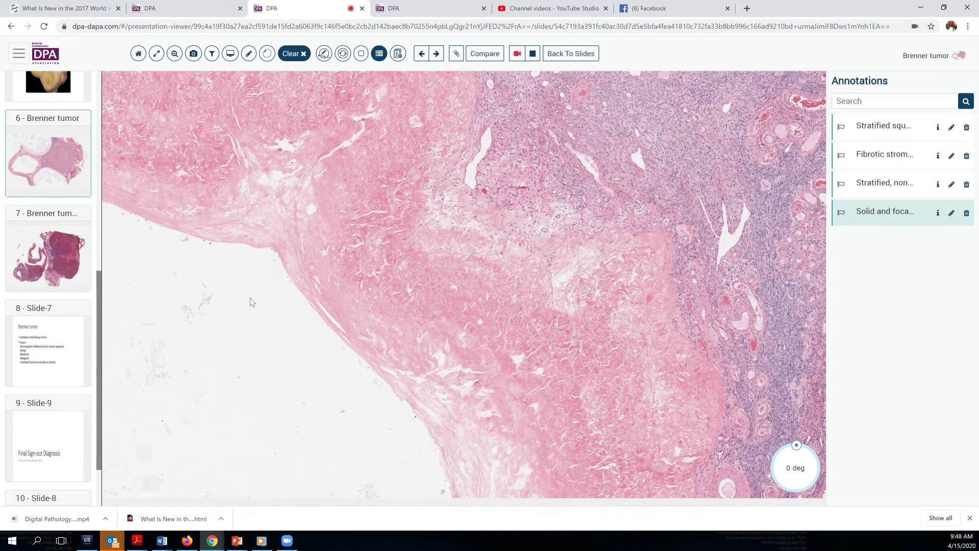
{"action": "scroll", "coordinate": [165, 331], "scroll_direction": "up", "scroll_amount": 3}
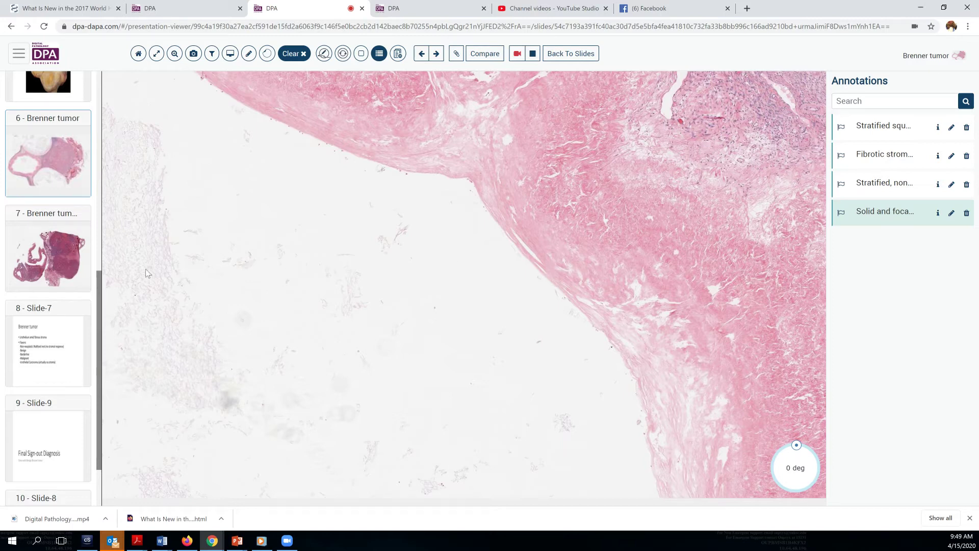
Step: Open slide 7's Brenner tumor image and jump to its Fibrothecoma annotation
{"action": "left_click", "coordinate": [71, 262]}
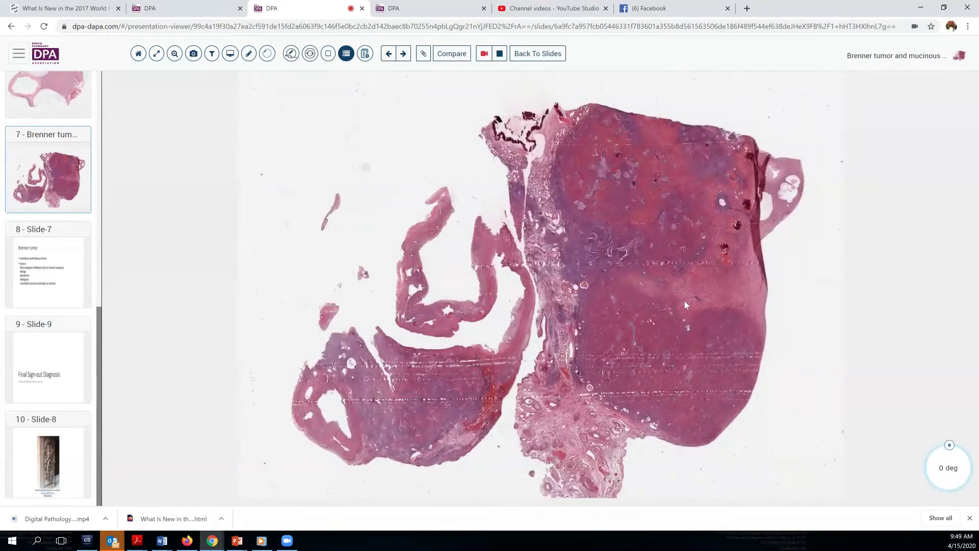
{"action": "scroll", "coordinate": [684, 301], "scroll_direction": "up", "scroll_amount": 3}
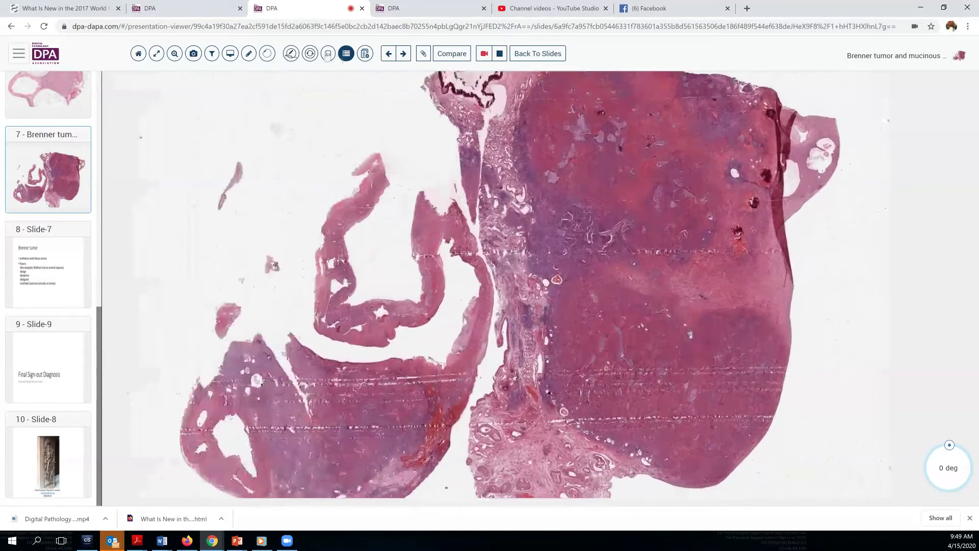
{"action": "left_click", "coordinate": [347, 53]}
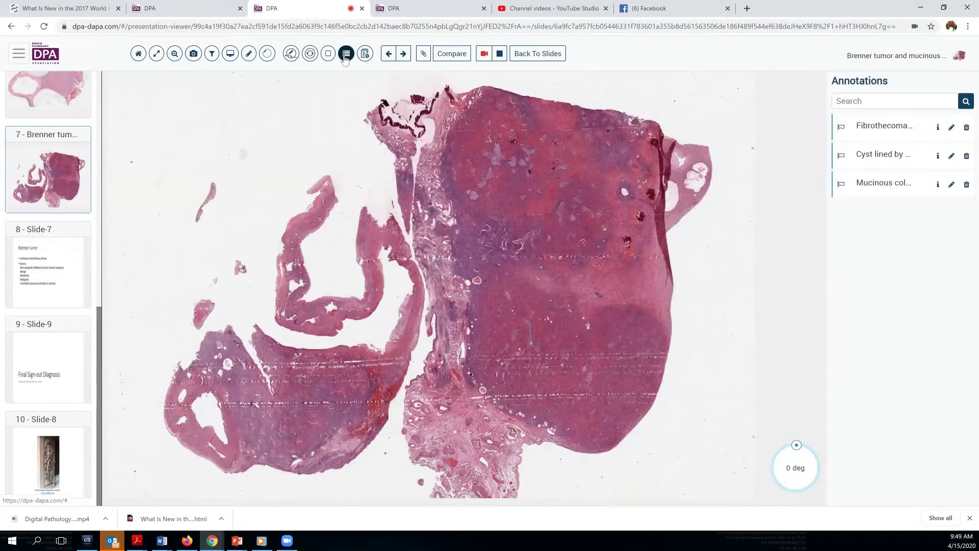
{"action": "left_click", "coordinate": [883, 132]}
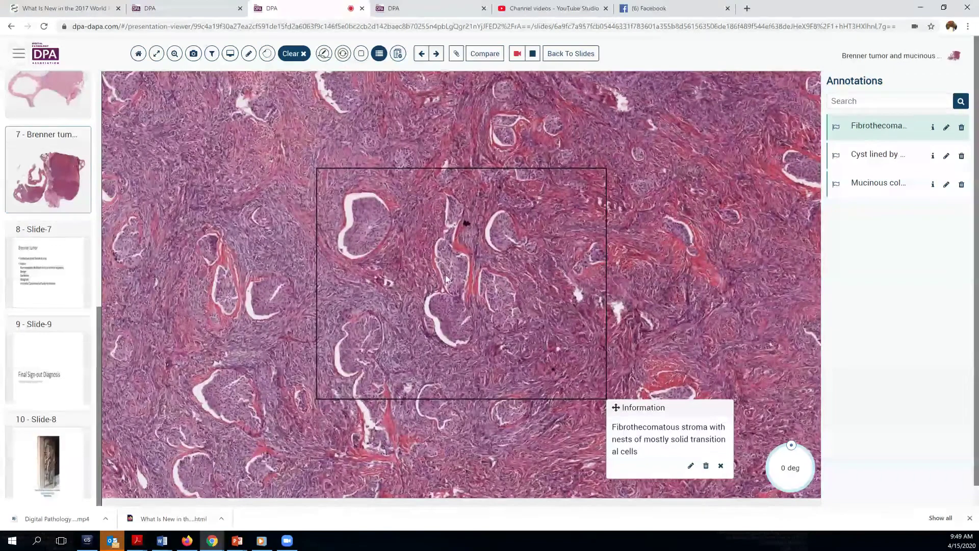
Step: Magnify the fibrothecomatous stroma and pan right to reveal more transitional-cell nests
{"action": "scroll", "coordinate": [358, 240], "scroll_direction": "up", "scroll_amount": 5}
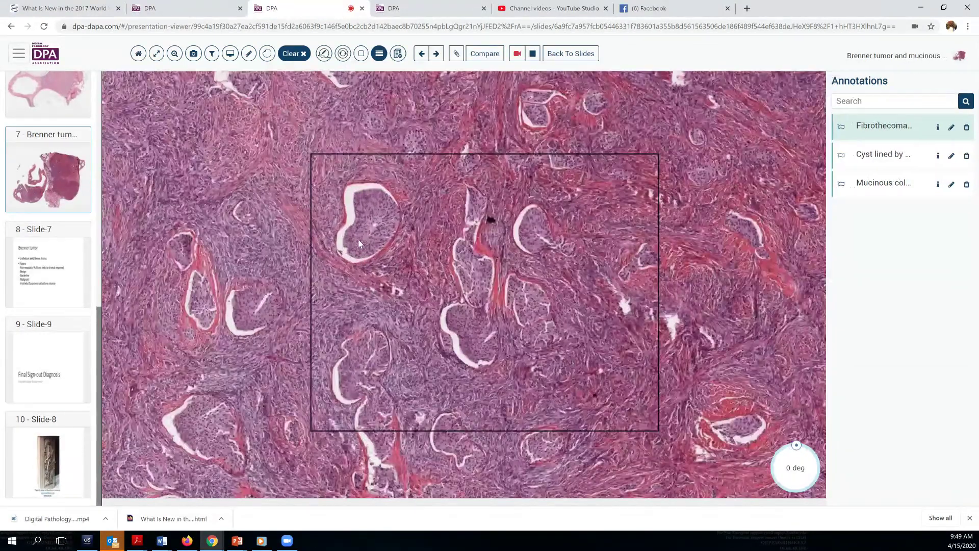
{"action": "scroll", "coordinate": [357, 240], "scroll_direction": "up", "scroll_amount": 3}
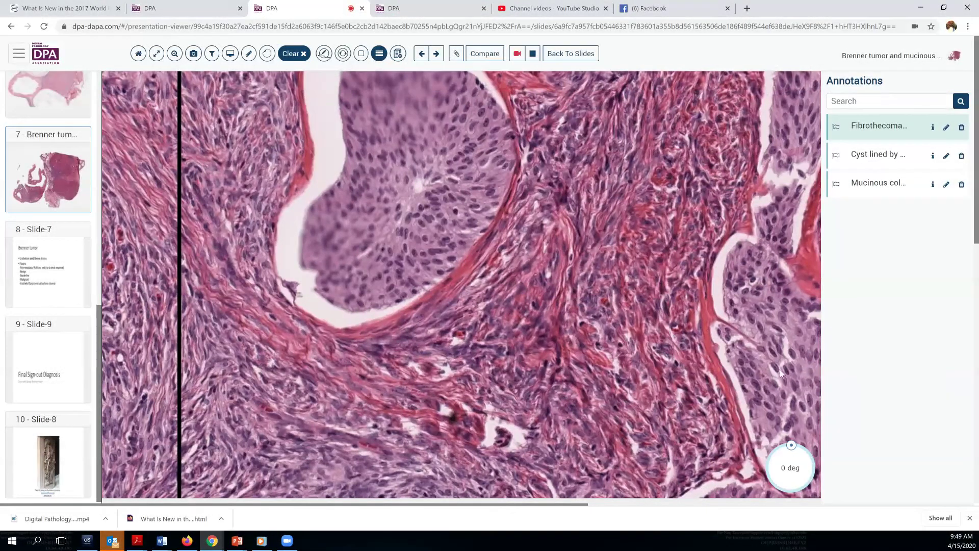
{"action": "left_click_drag", "start_coordinate": [778, 370], "coordinate": [607, 341]}
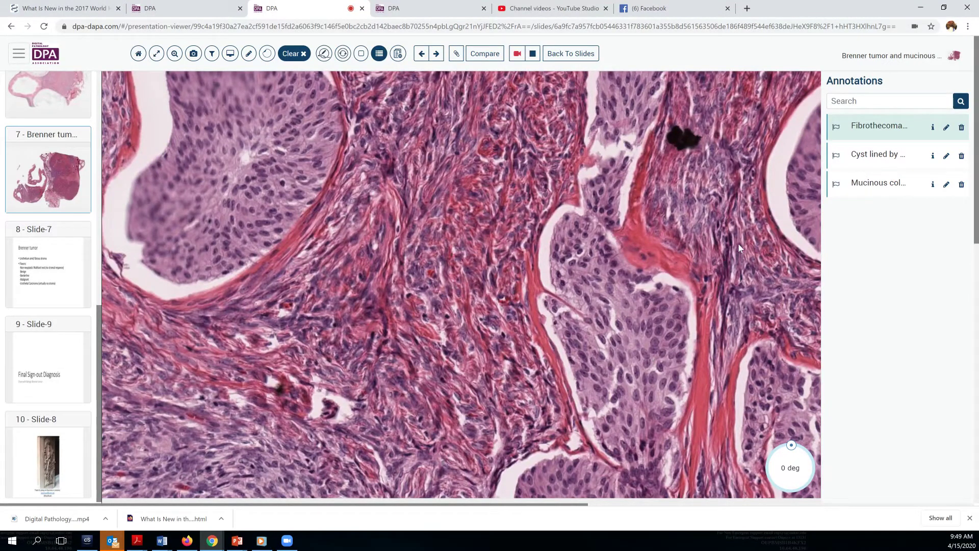
Step: Visit the 'Cyst lined by mucinous epithelium' and 'Mucinous columnar epithelium' annotations, then open the Brenner tumor summary slide
{"action": "left_click", "coordinate": [878, 160]}
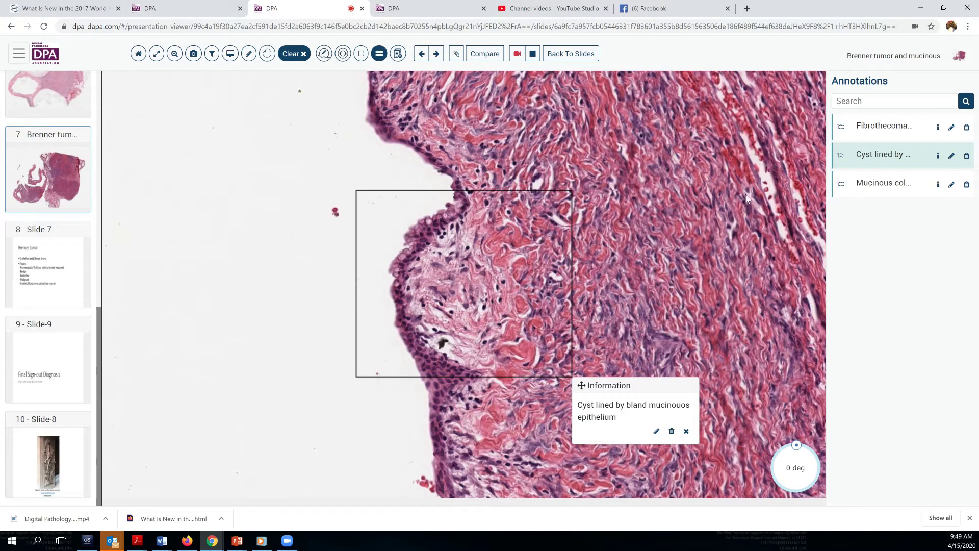
{"action": "left_click", "coordinate": [874, 188]}
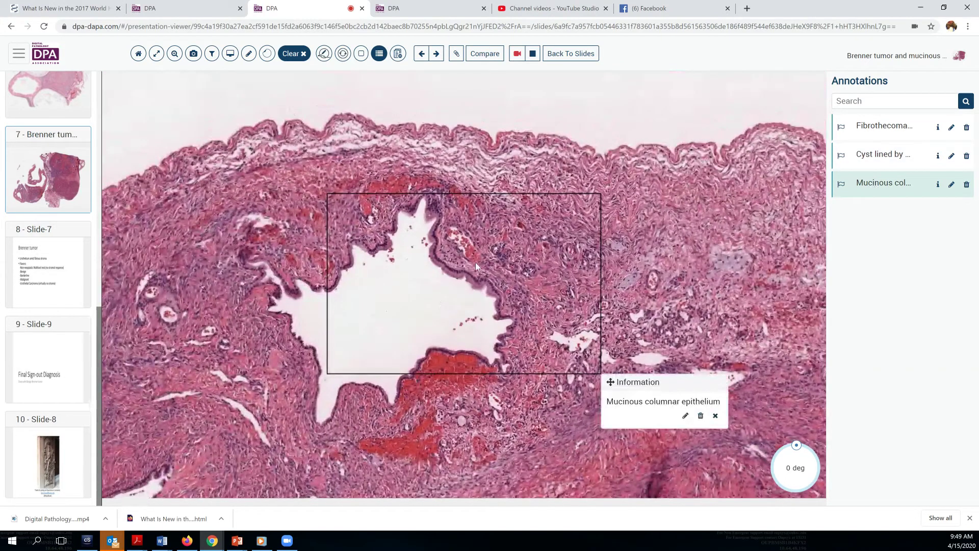
{"action": "scroll", "coordinate": [472, 270], "scroll_direction": "down", "scroll_amount": 2}
{"action": "scroll", "coordinate": [472, 270], "scroll_direction": "up", "scroll_amount": 4}
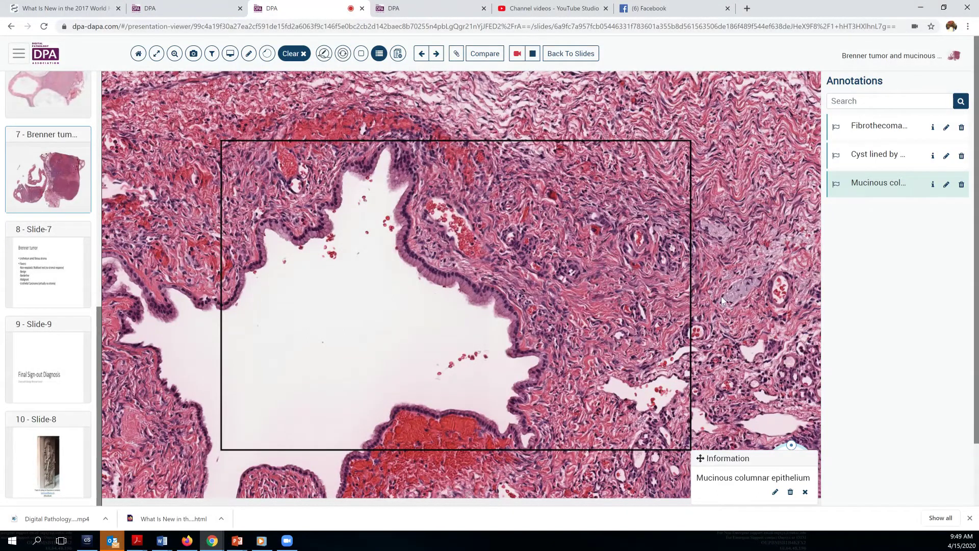
{"action": "left_click", "coordinate": [62, 285]}
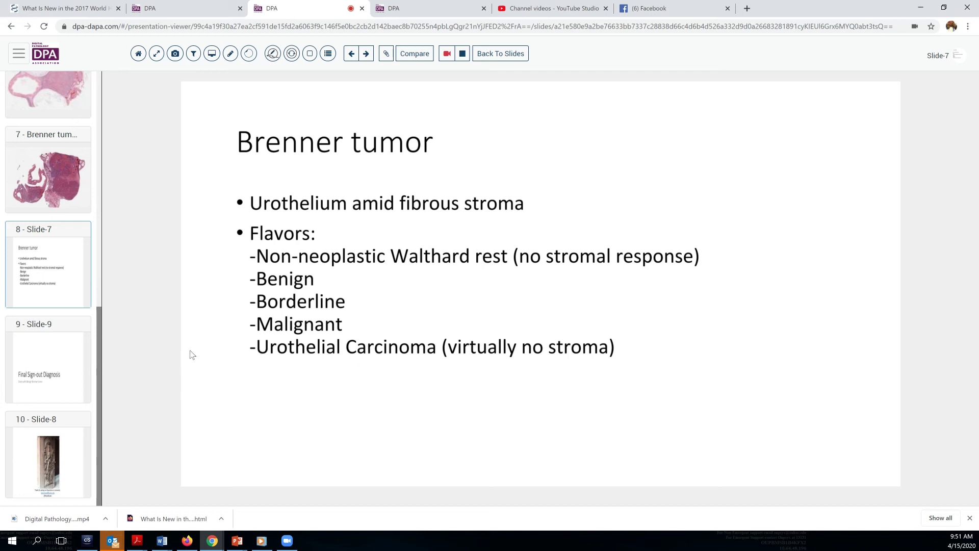
Step: Show the Final Sign-out Diagnosis slide, then the closing thank-you slide
{"action": "left_click", "coordinate": [64, 362]}
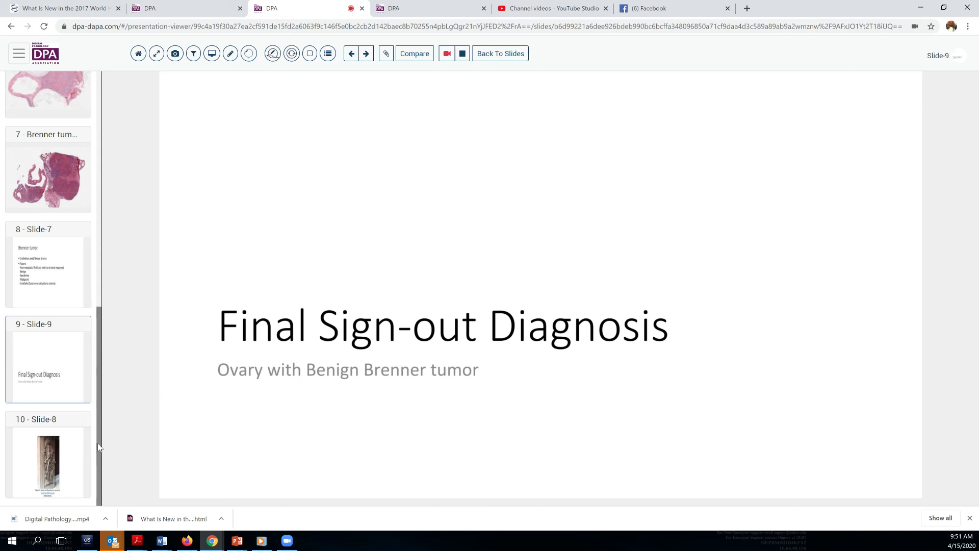
{"action": "left_click", "coordinate": [72, 452]}
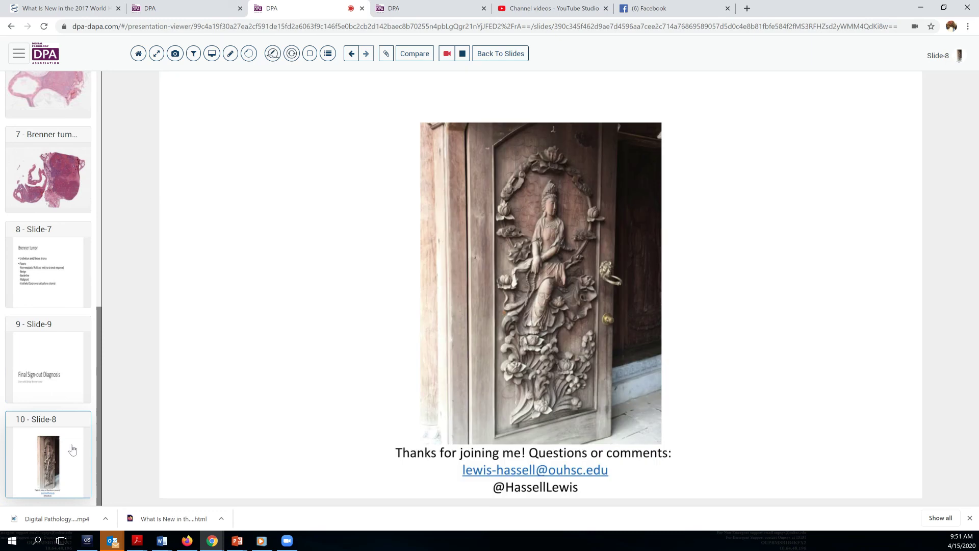